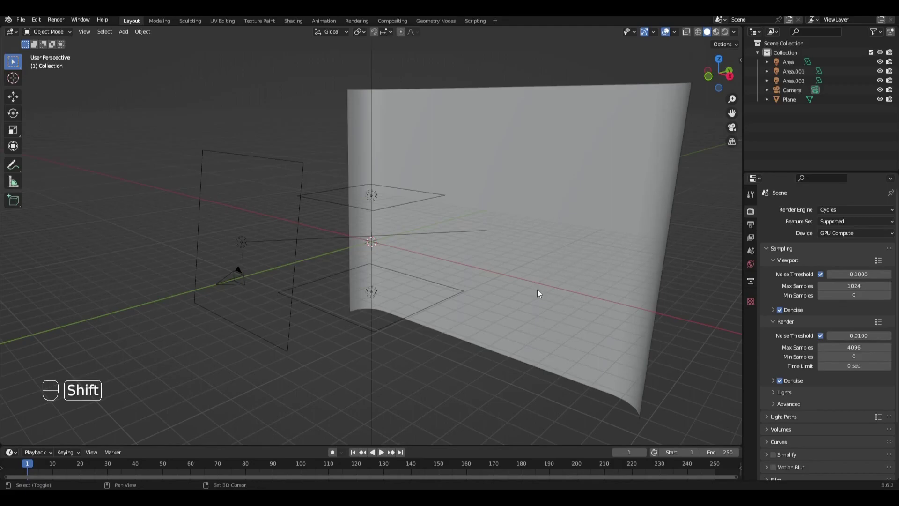
Add a text object at the scene's origin and isolate it in local view.
key(shift+a)
mouse_move(538, 290)
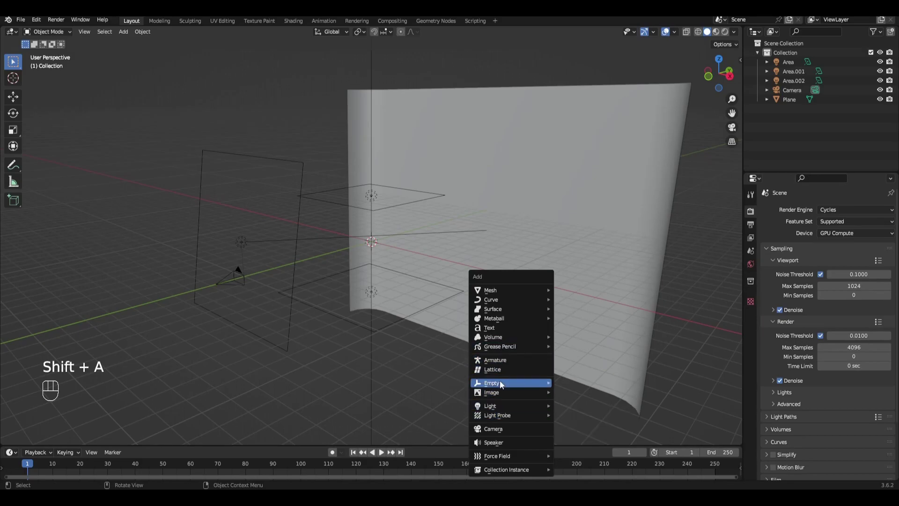
click(497, 331)
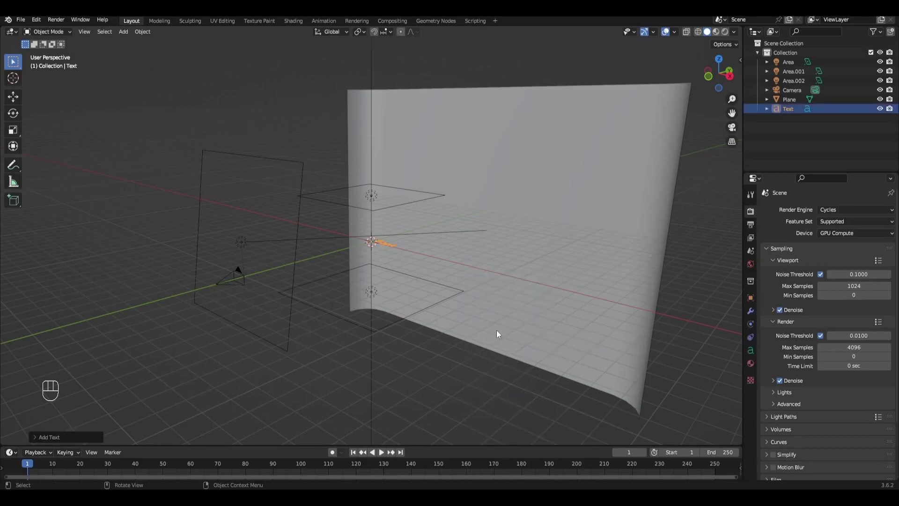
key(KP_Divide)
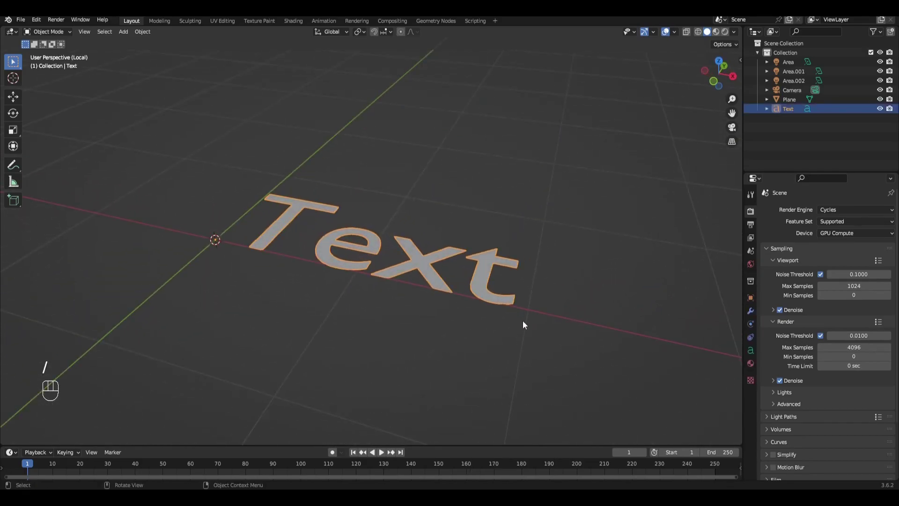
Replace the text object's default content with "Punk".
key(KP_7)
key(Tab)
key(BackSpace)
key(BackSpace)
key(BackSpace)
key(BackSpace)
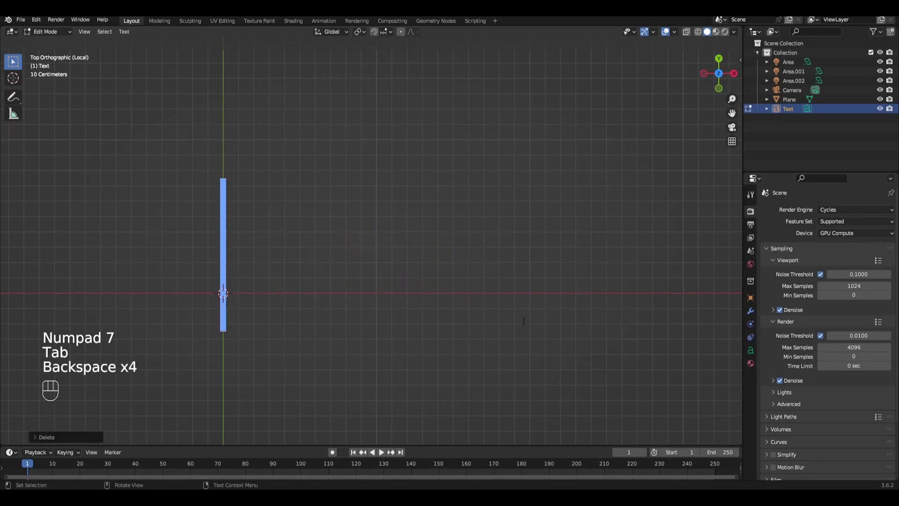
text(Punk)
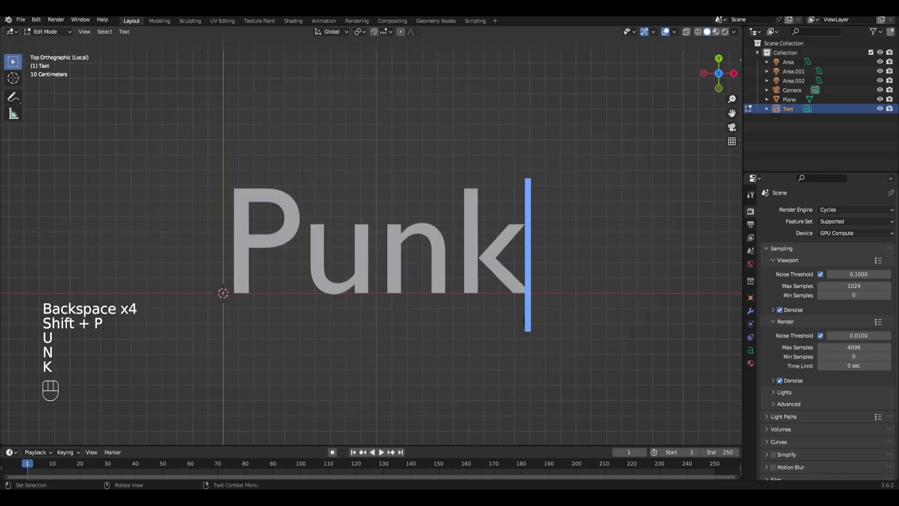
key(Return)
key(Tab)
middle_drag(522, 320, 444, 243)
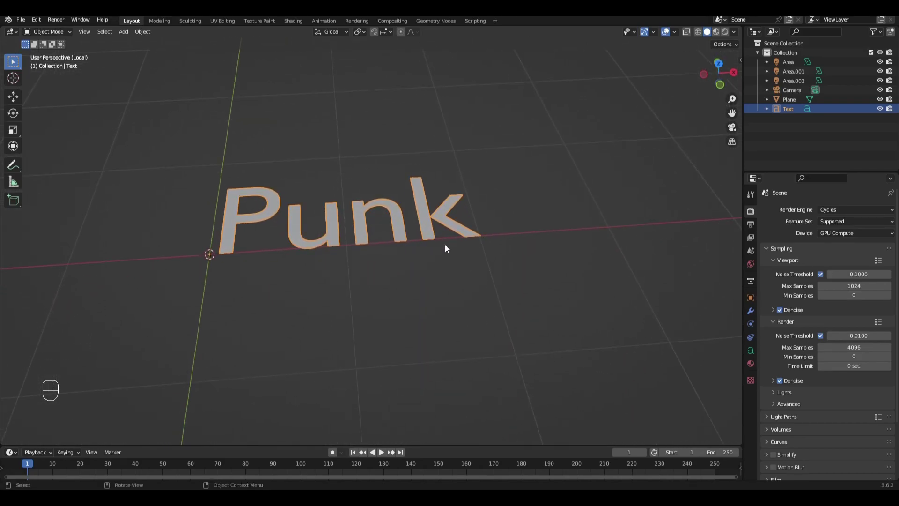
Centre the Punk text horizontally and load Planet Kosmos as its regular font.
click(751, 350)
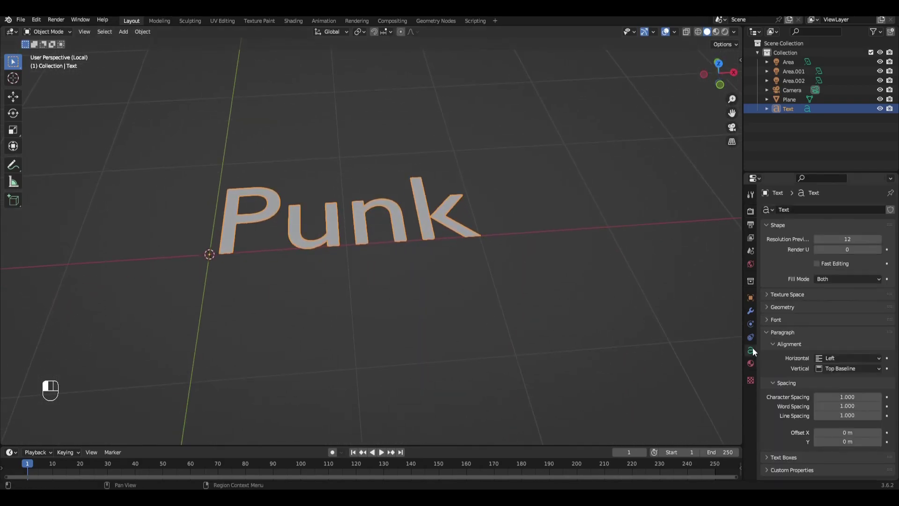
click(830, 358)
click(828, 379)
shift+middle_drag(427, 301, 620, 300)
click(812, 322)
click(877, 334)
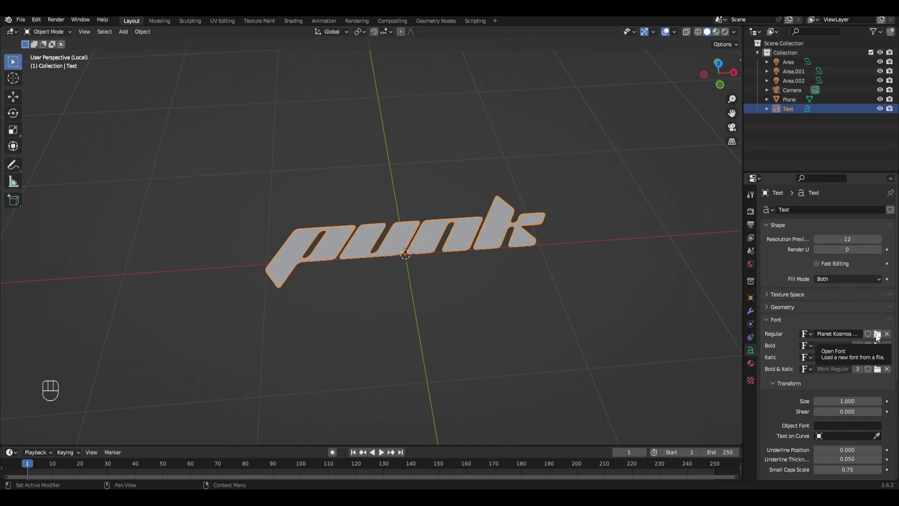
shift+middle_drag(628, 286, 625, 307)
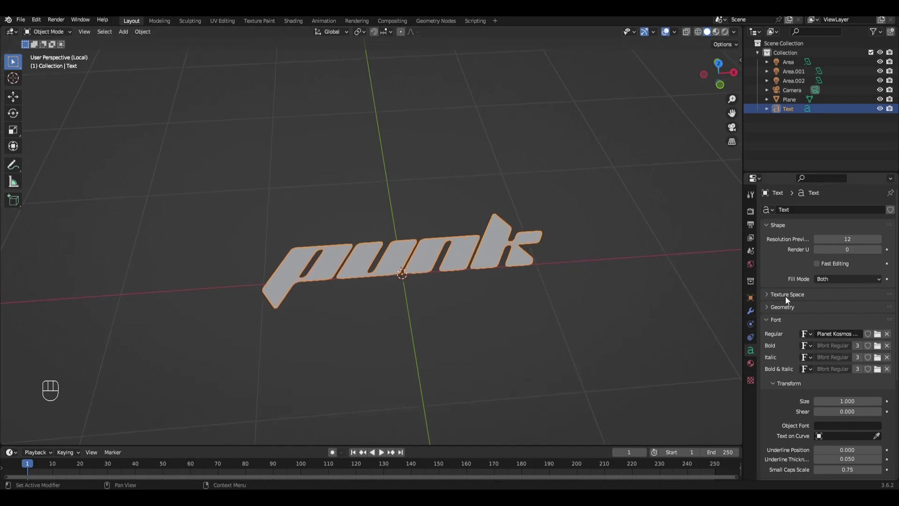
Extrude the Punk text by 0.1 m.
click(785, 307)
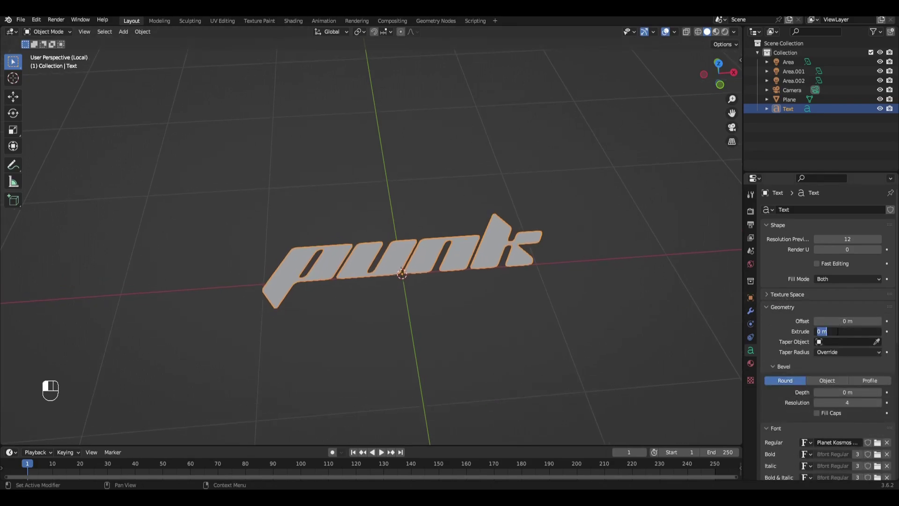
text(.1)
key(Return)
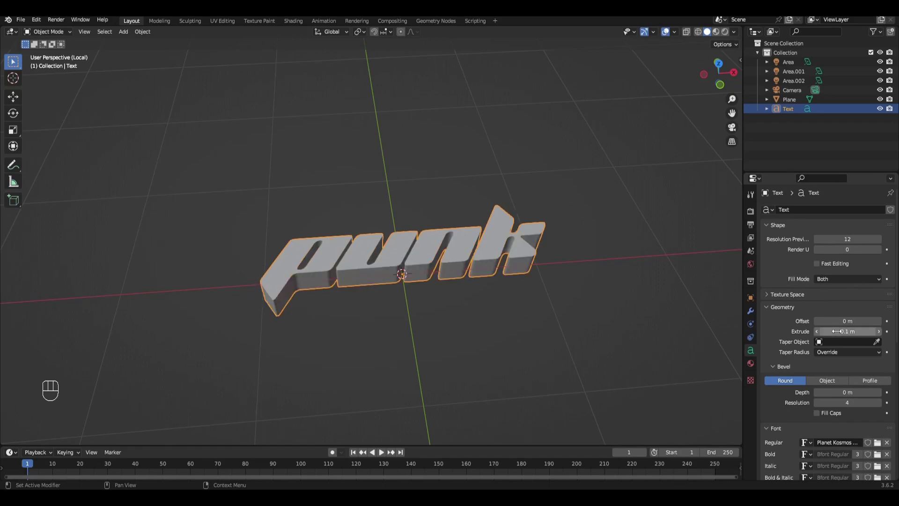
shift+middle_drag(543, 294, 525, 280)
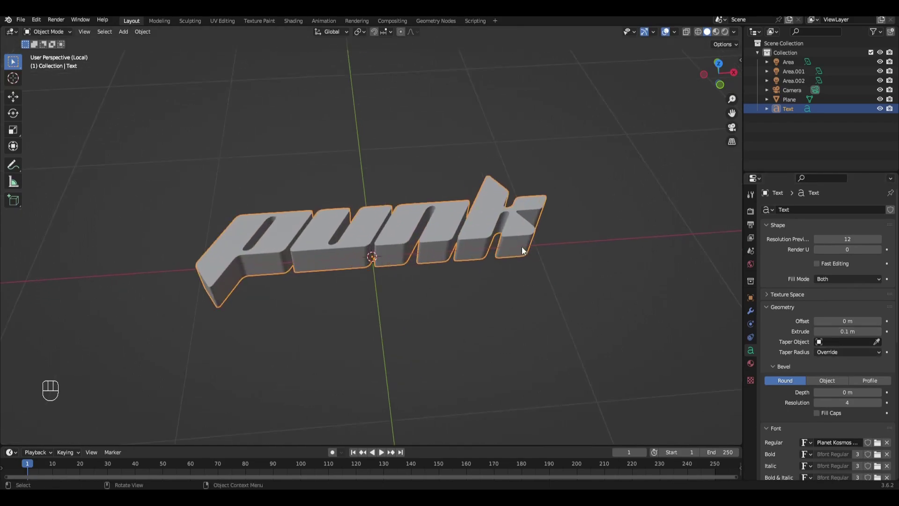
Duplicate the Punk text in place and give the copy a round bevel with 0.02 m depth.
key(shift+d)
right_click(588, 199)
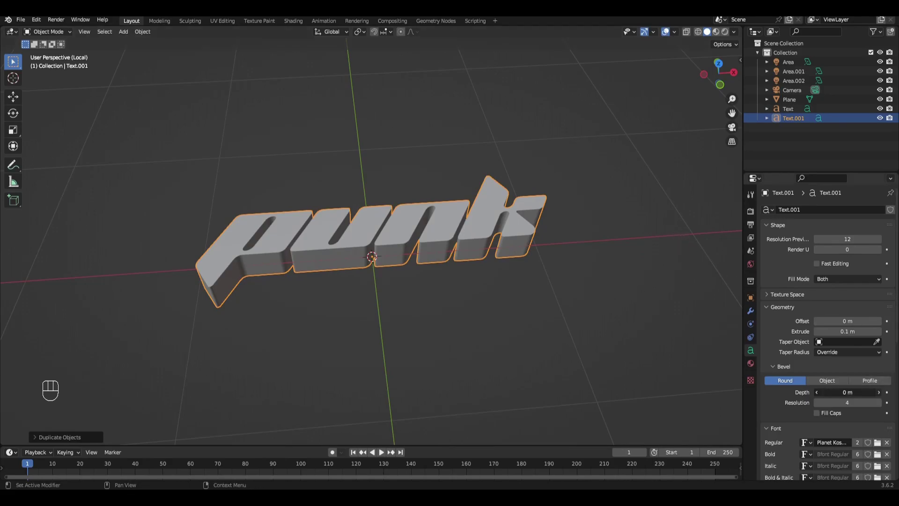
click(879, 392)
click(879, 393)
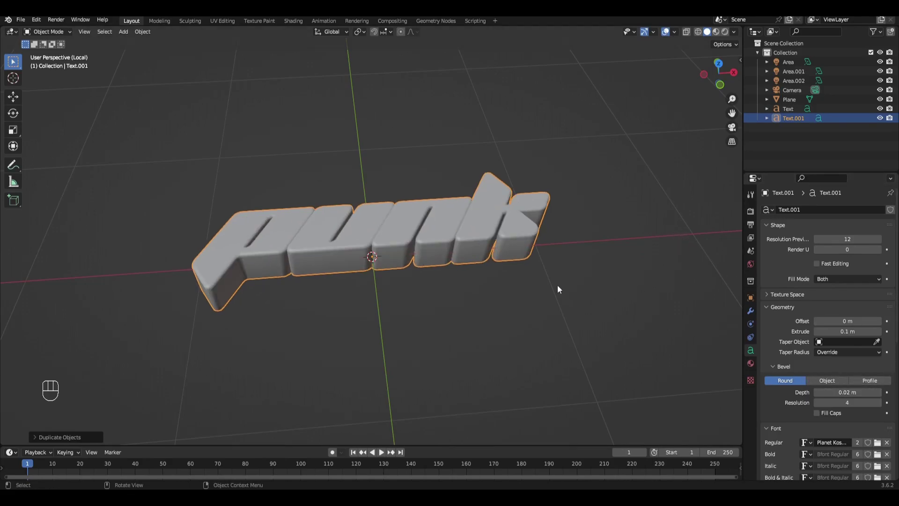
Scale the unbevelled Punk text by about 1.34 along Z so its faces rise above the bevelled copy.
click(490, 234)
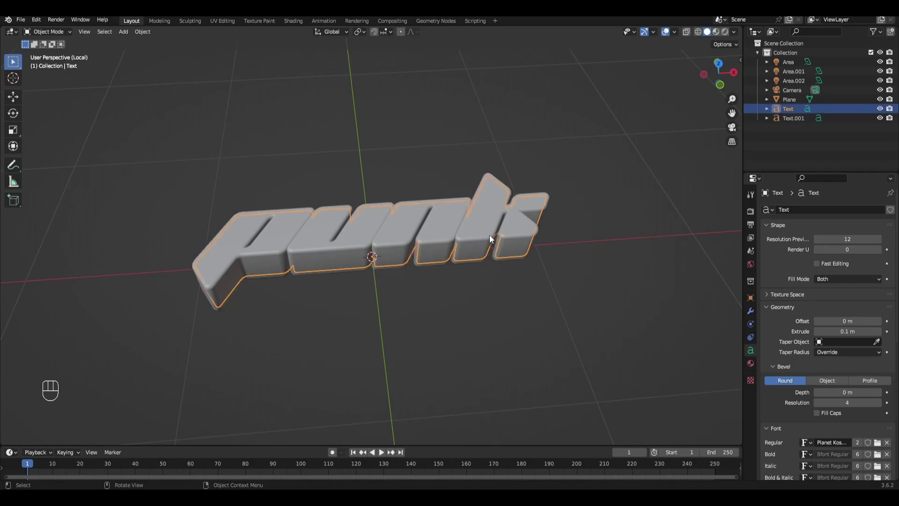
key(s)
key(s)
key(z)
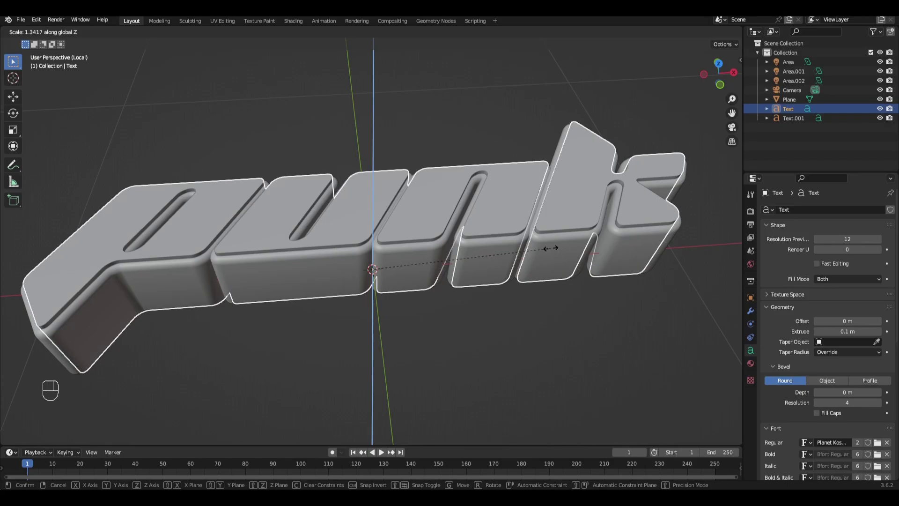
click(551, 248)
mouse_move(551, 248)
middle_down()
mouse_move(598, 261)
mouse_move(580, 220)
mouse_move(558, 243)
middle_up()
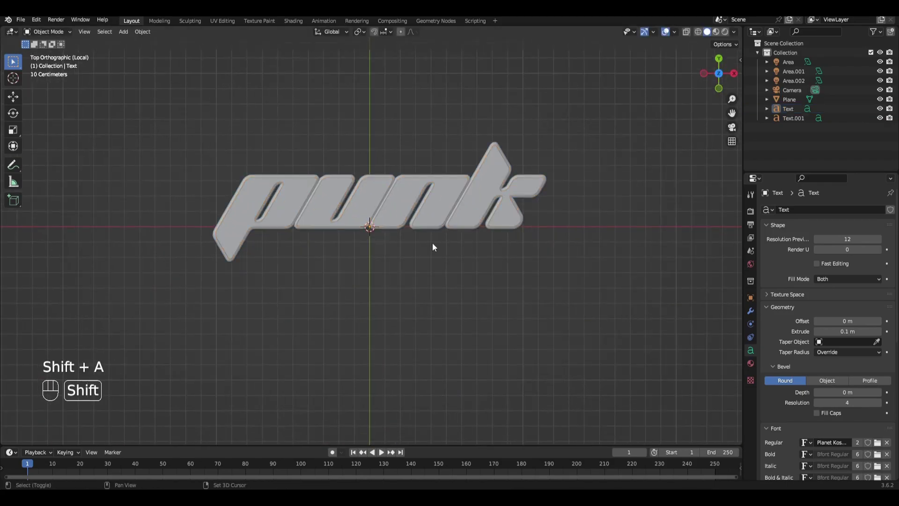
Add a second text object and move it straight down along Y below the word in top view.
key(shift+a)
click(432, 246)
key(g)
middle_click(420, 291)
click(417, 398)
Replace the new text's content with a row of five dashes in the Planet Kosmos font.
key(Tab)
key(BackSpace)
key(BackSpace)
key(BackSpace)
key(BackSpace)
text(-)
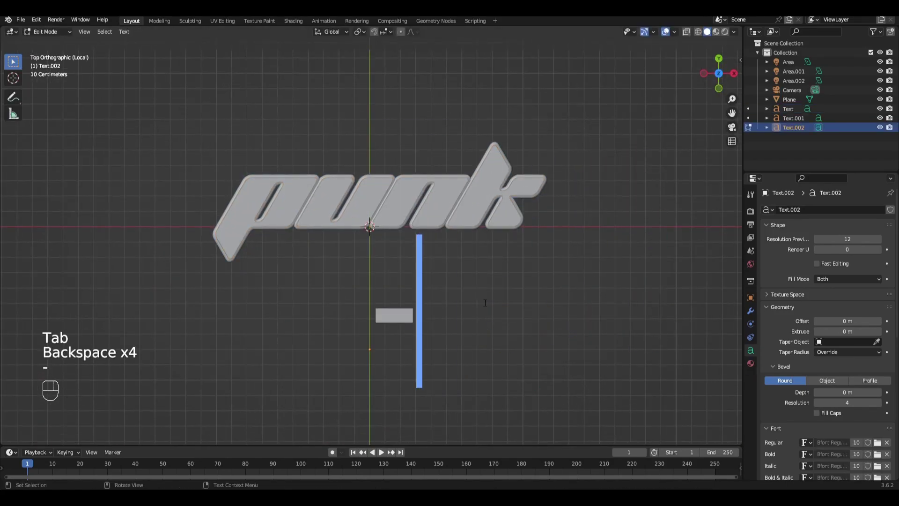
key(Tab)
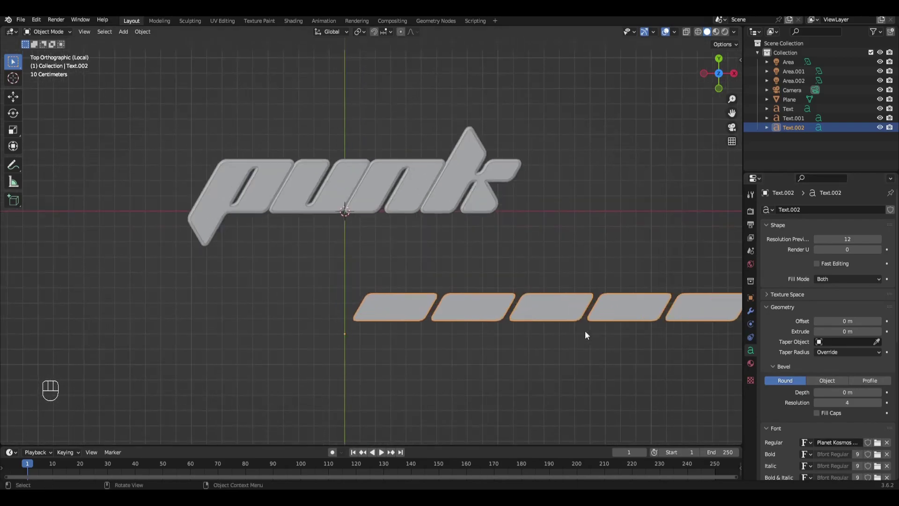
Scale the dash row down and position it directly beneath the Punk word.
key(s)
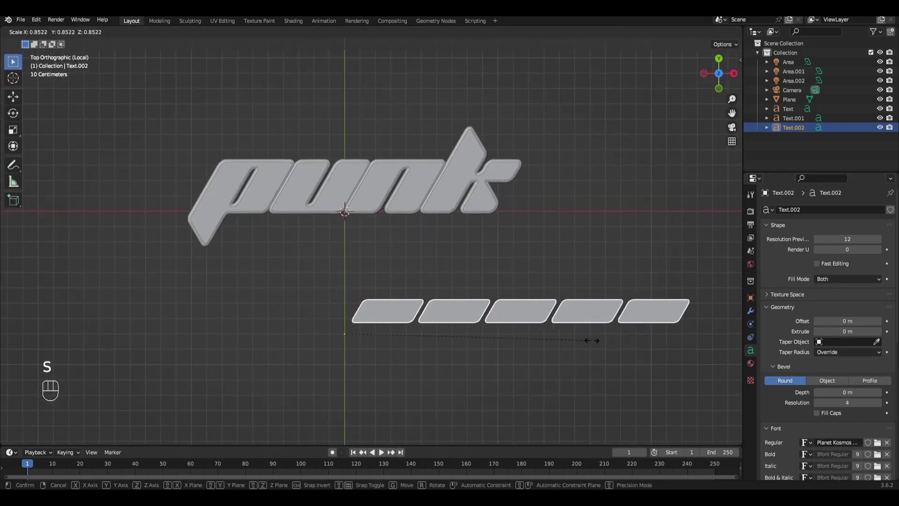
click(545, 353)
key(g)
click(421, 281)
Extrude the dash row by 0.1 m and overlay a bevelled duplicate of it.
shift+middle_drag(420, 280, 410, 295)
scroll(409, 295, up, 1)
click(847, 332)
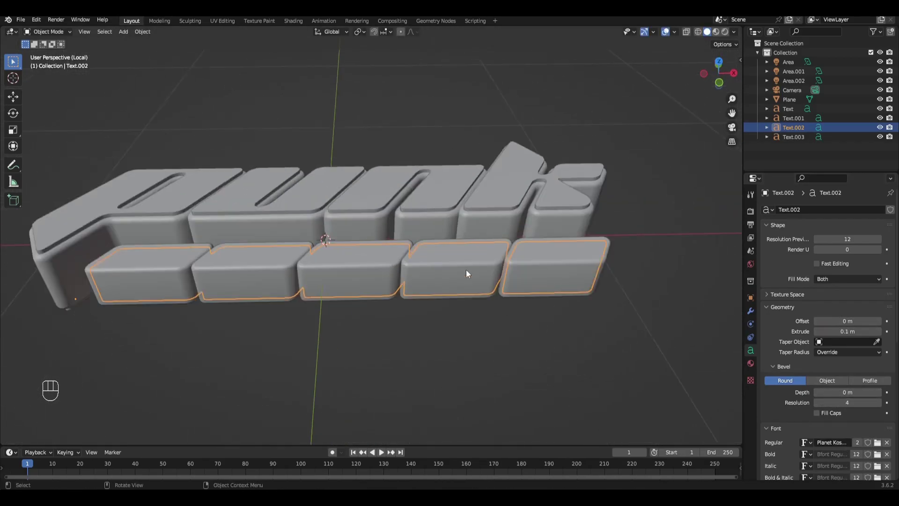
Convert both the plain and the bevelled Punk text objects to meshes.
click(439, 193)
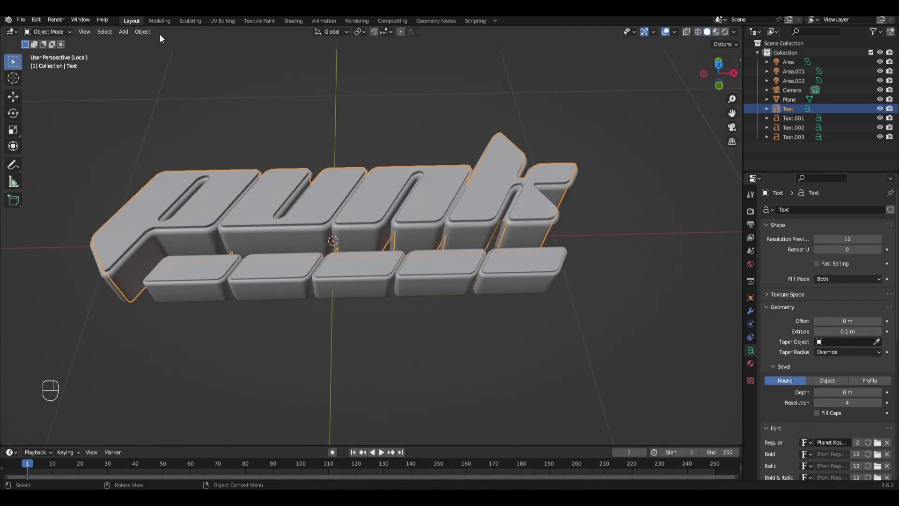
click(143, 32)
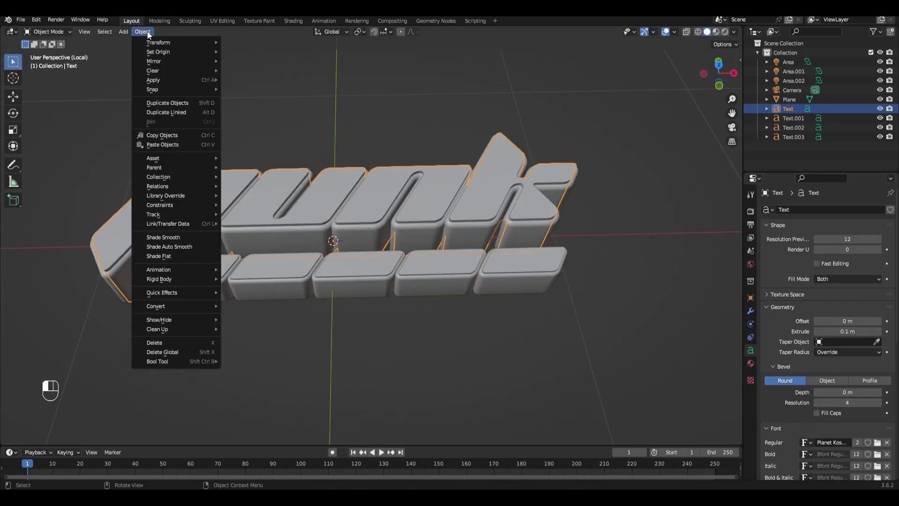
mouse_move(165, 307)
click(317, 317)
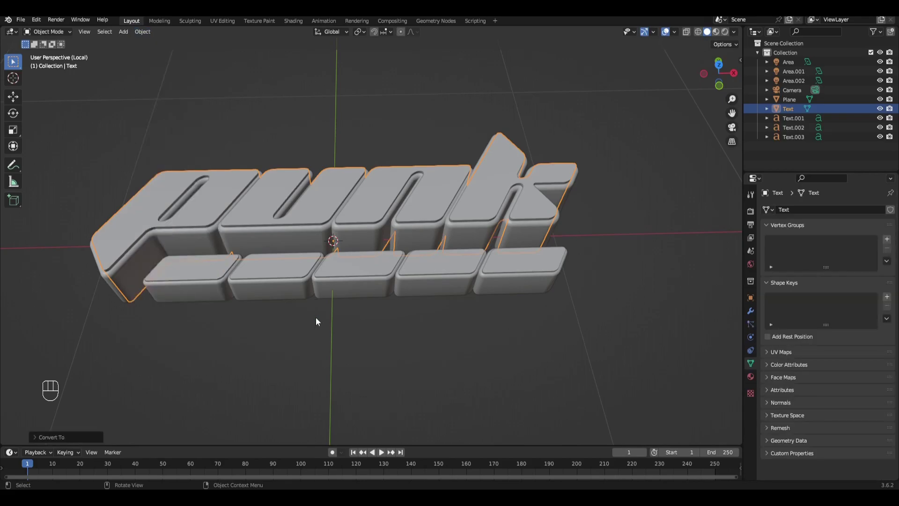
click(307, 229)
click(143, 31)
mouse_move(194, 303)
click(244, 316)
Convert the plain and the bevelled dash rows to meshes.
click(253, 277)
click(143, 32)
click(243, 316)
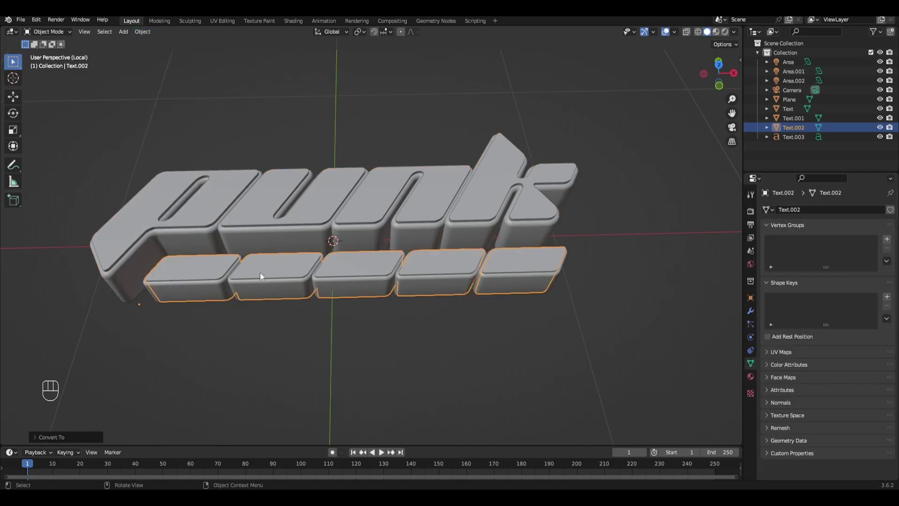
click(261, 277)
click(143, 31)
click(243, 315)
Select all four text meshes, return to the full scene and rotate them to face the camera.
scroll(275, 280, down, 2)
drag(199, 137, 426, 287)
key(KP_Divide)
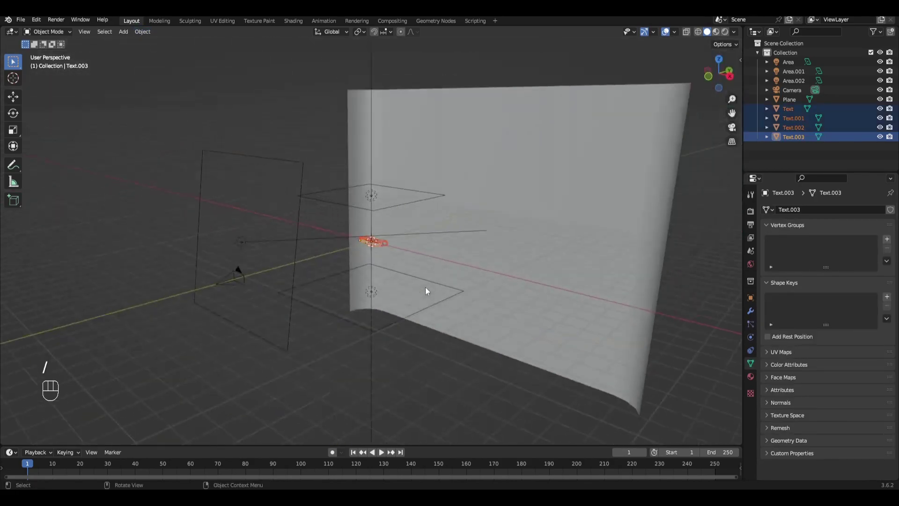
key(KP_0)
key(r)
key(r)
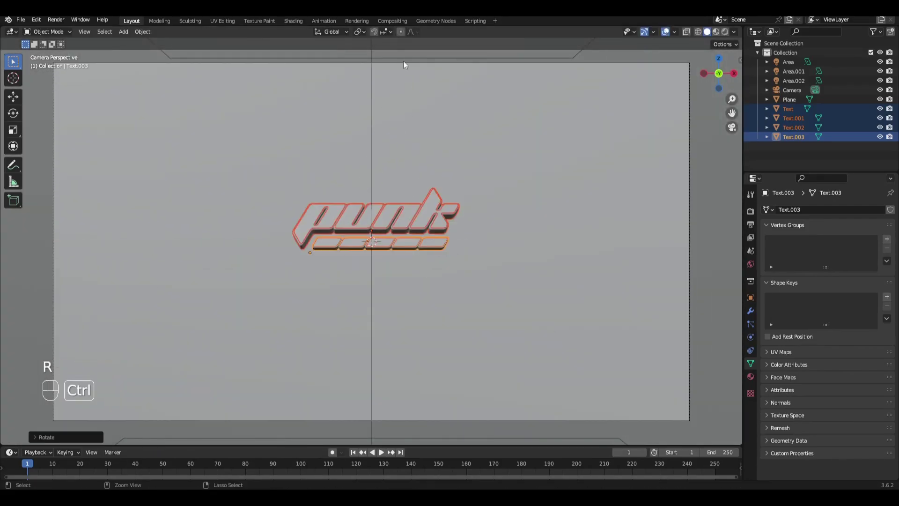
click(401, 295)
Scale up the selected text meshes and reposition them within the camera frame.
key(s)
click(626, 307)
key(g)
click(555, 330)
scroll(554, 330, down, 3)
key(r)
key(z)
key(Escape)
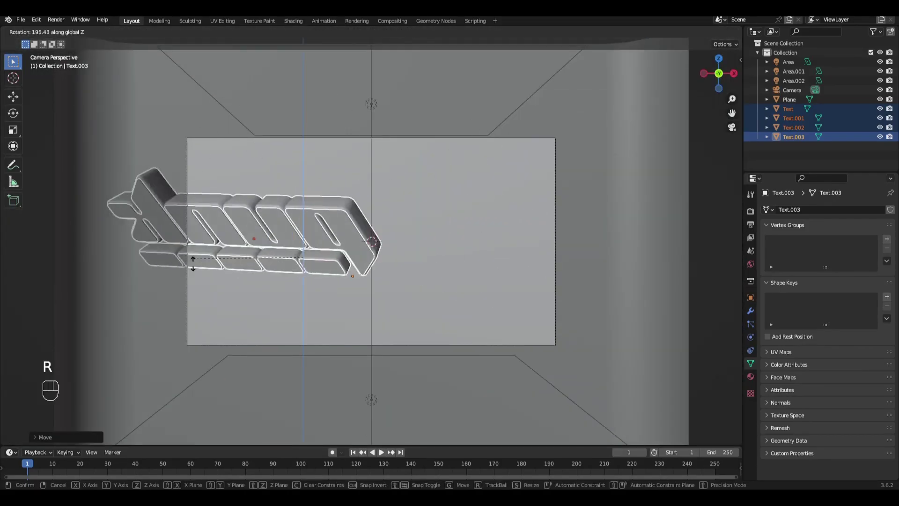
Set the origins of the four selected text meshes to the centre of their geometry.
right_click(349, 280)
click(407, 341)
key(r)
key(z)
right_click(451, 271)
scroll(421, 251, up, 2)
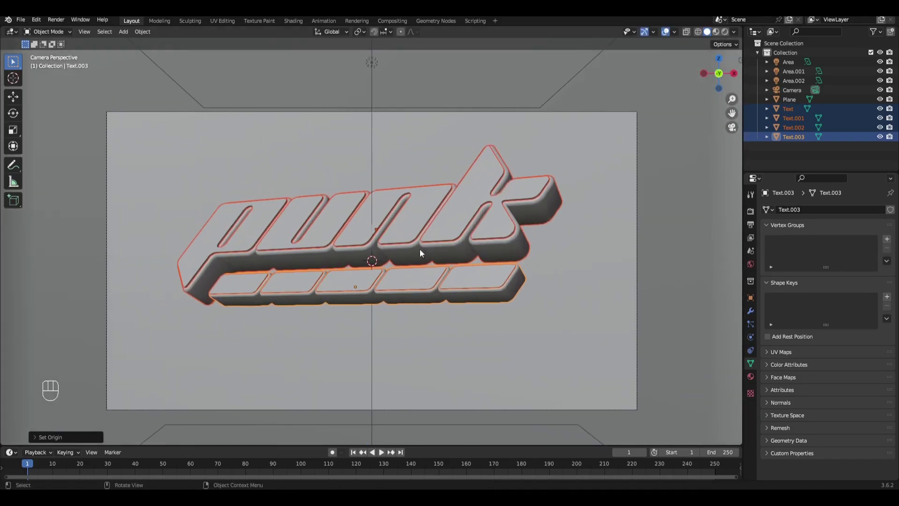
Tilt the text meshes freely with a trackball rotation so the lettering rises at an angle.
key(r)
key(r)
click(408, 254)
key(r)
key(z)
right_click(441, 286)
Shift the tilted text meshes along X to centre them in the camera frame.
key(g)
key(x)
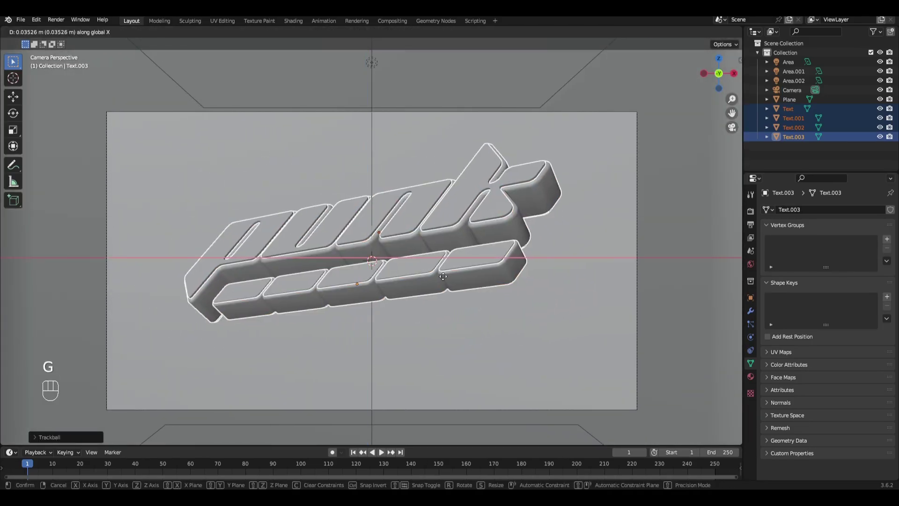
click(452, 282)
key(r)
key(z)
click(448, 323)
scroll(448, 272, up, 5)
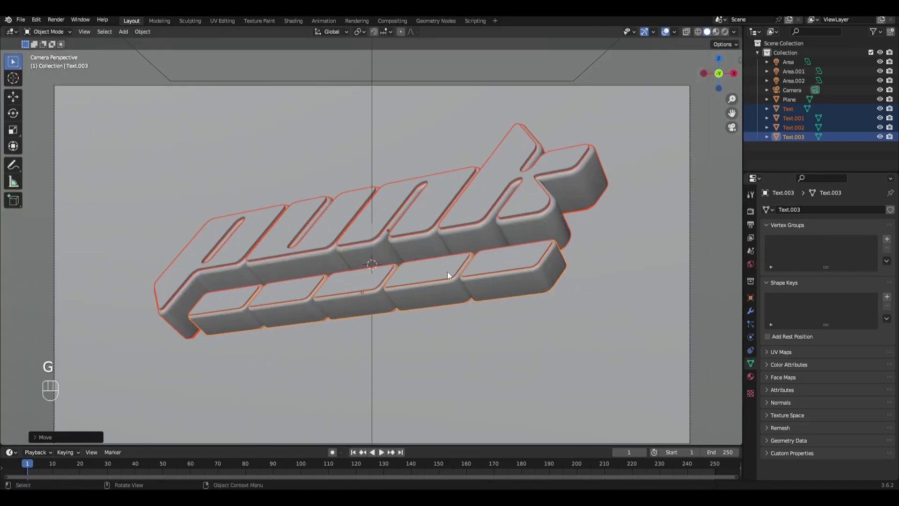
Parent the plain dash mesh to the bevelled dash mesh using the Object option.
click(453, 285)
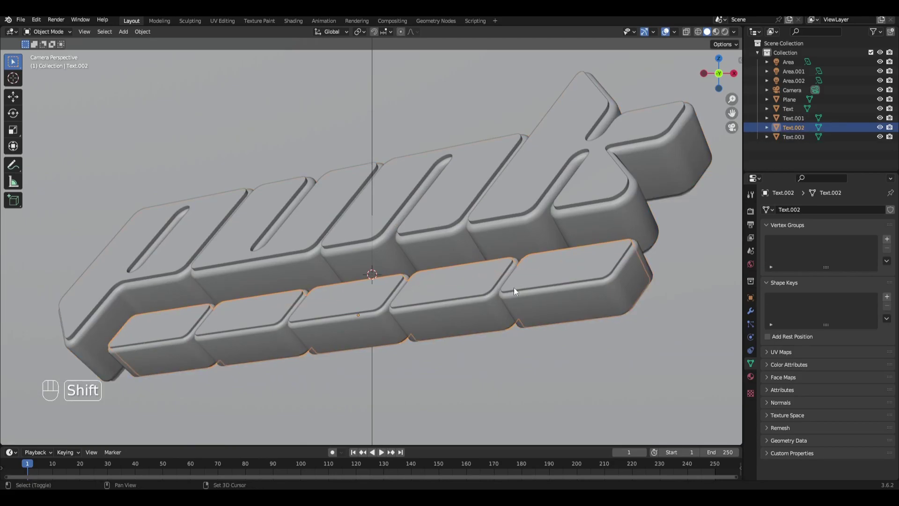
shift+click(536, 296)
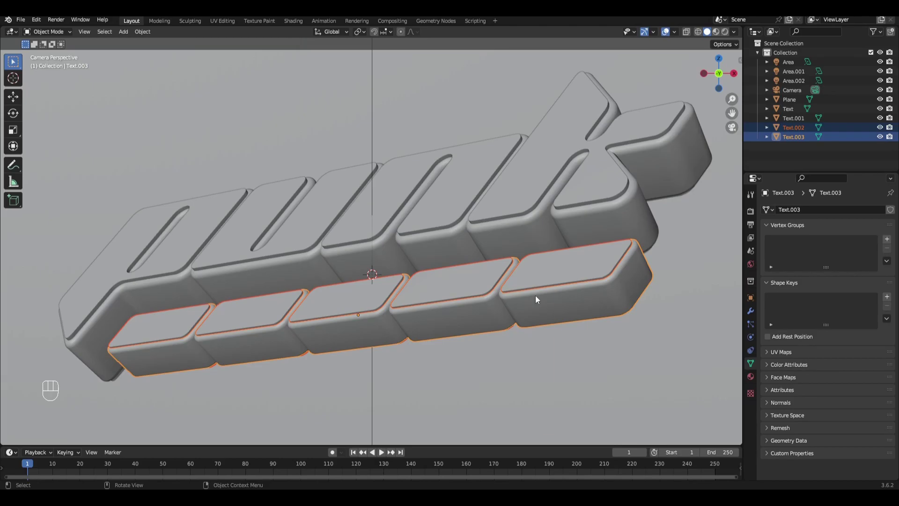
right_click(536, 295)
mouse_move(498, 388)
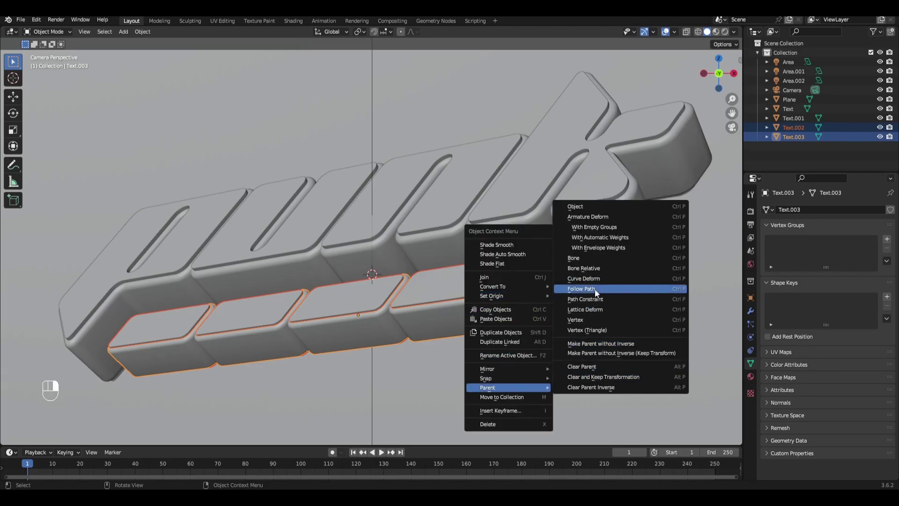
click(585, 207)
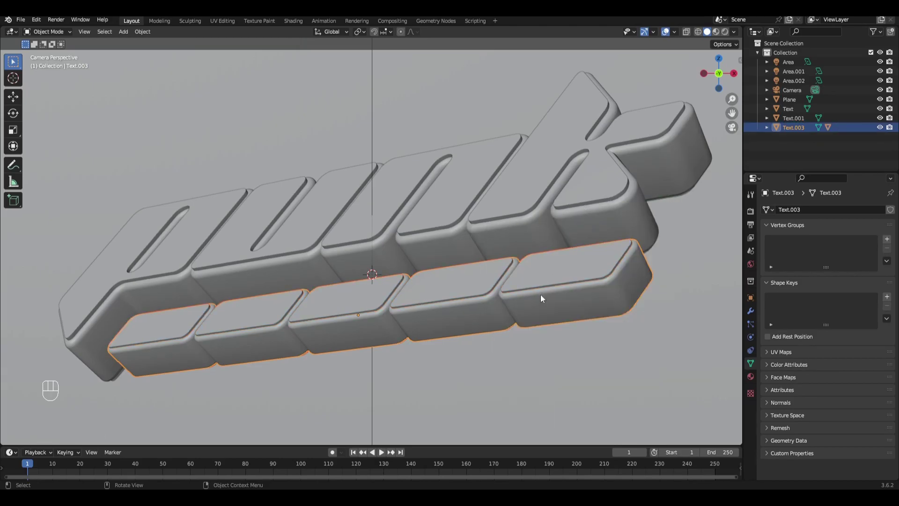
Parent the plain face lettering to the bevelled "Punk" lettering using the Object option.
click(586, 185)
shift+click(606, 216)
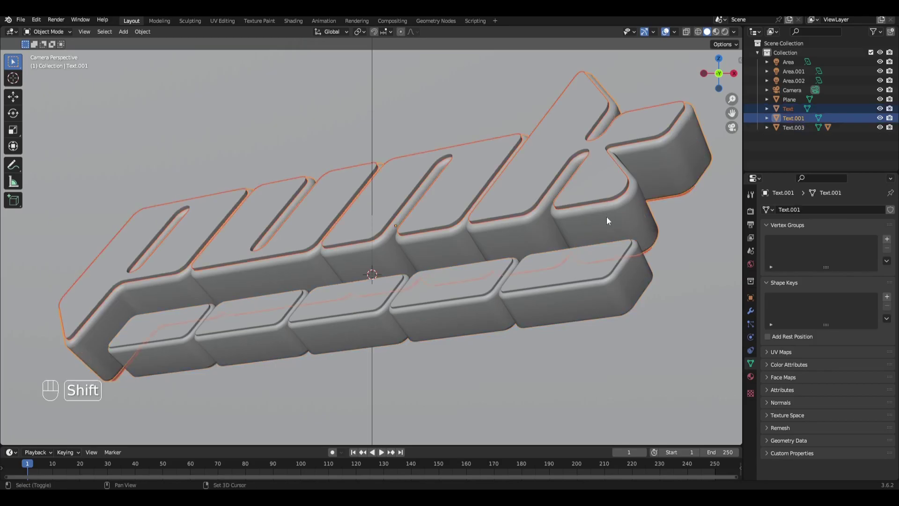
right_click(606, 216)
mouse_move(606, 217)
click(642, 218)
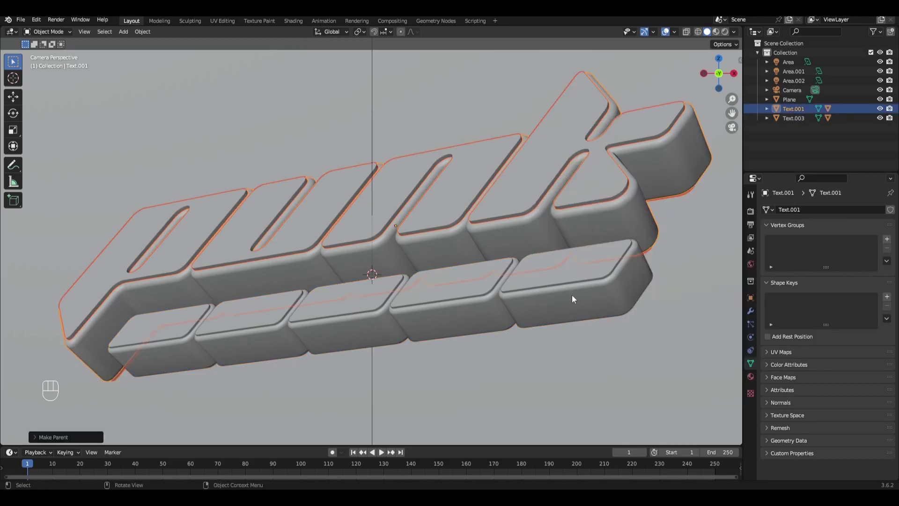
Parent the bevelled dash row to the bevelled "Punk" lettering using the Object option.
click(572, 294)
shift+click(620, 215)
right_click(621, 215)
mouse_move(620, 215)
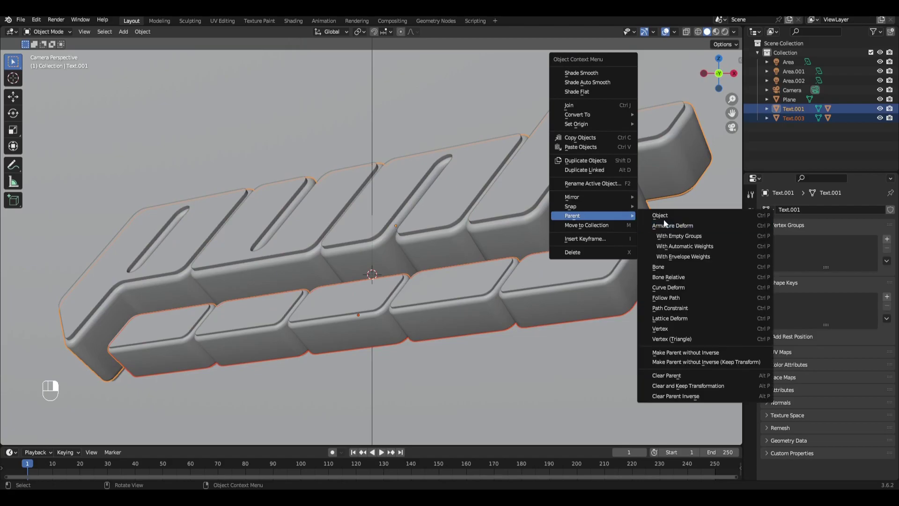
click(664, 216)
key(g)
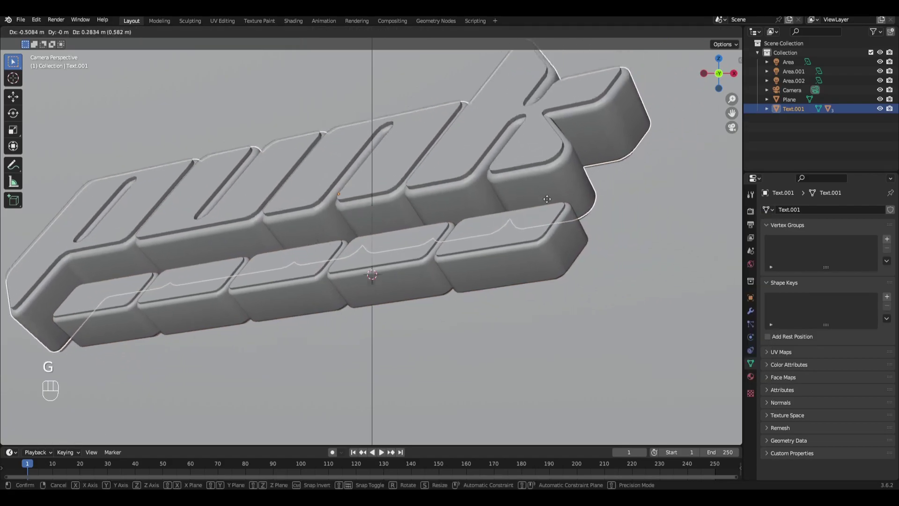
key(r)
key(r)
right_click(475, 199)
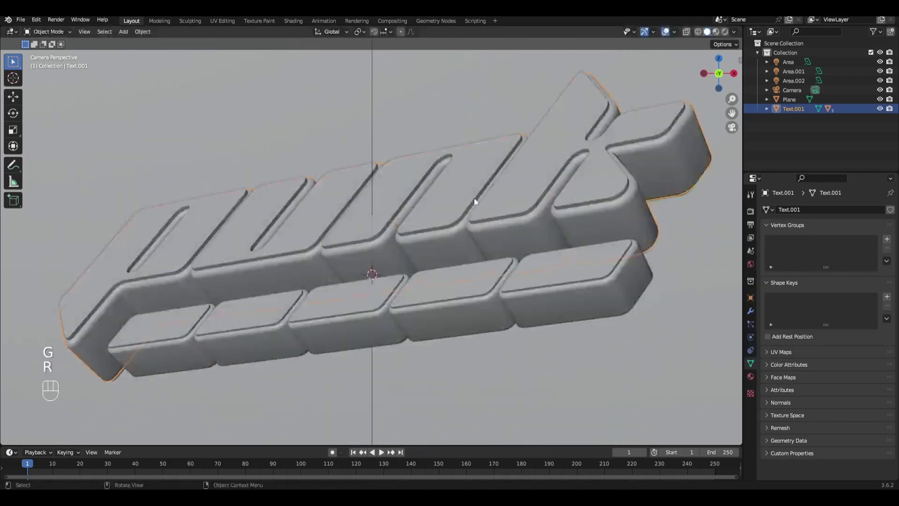
Show the lettering's transform values and set the animation's end frame to 150.
scroll(425, 253, down, 4)
shift+middle_drag(426, 250, 422, 249)
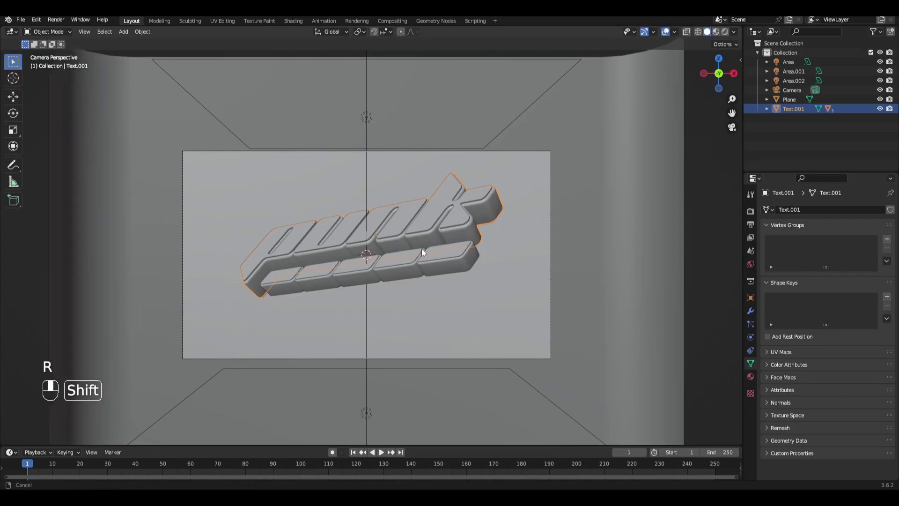
scroll(422, 249, up, 2)
key(n)
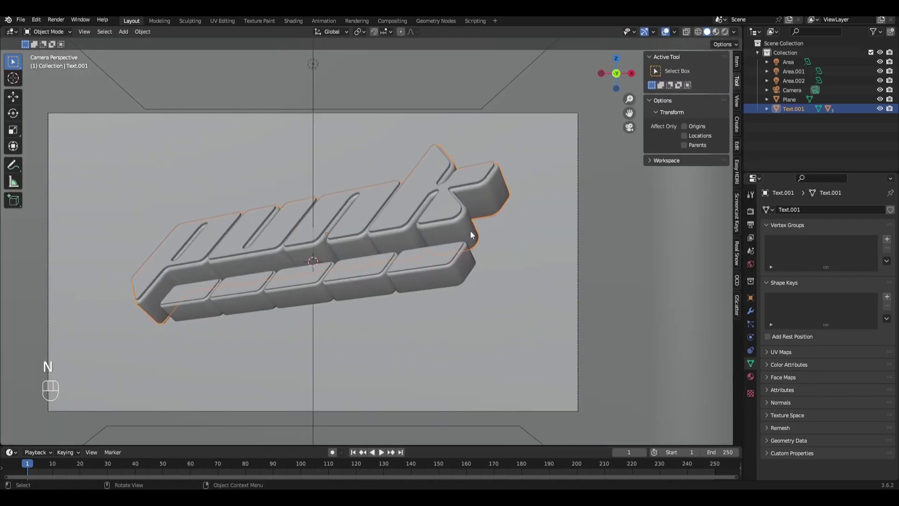
click(736, 60)
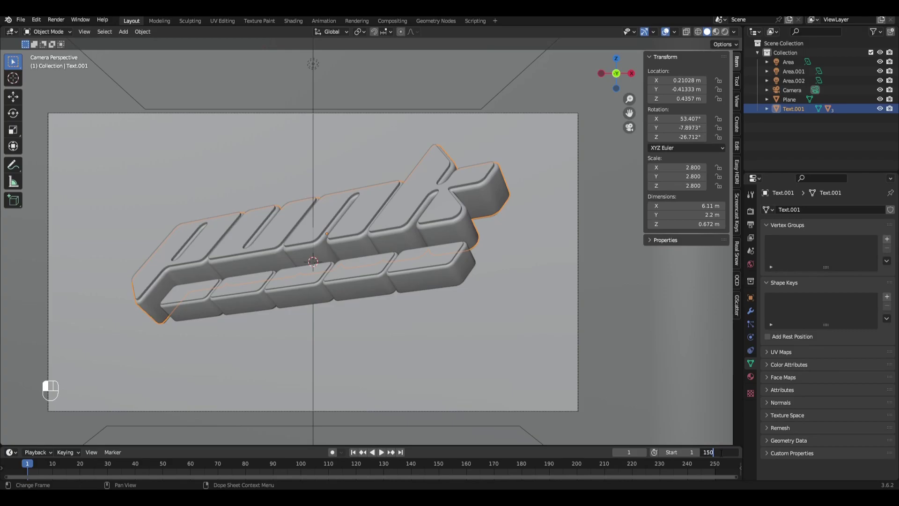
key(Return)
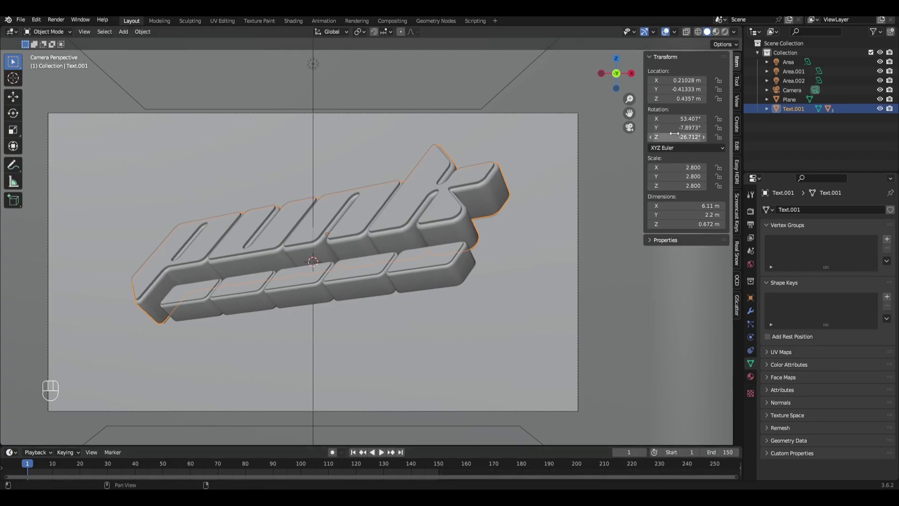
Keyframe the lettering's rotation at frames 1 and 150, with Z at 333.29° on frame 150, and play back the spin.
key(i)
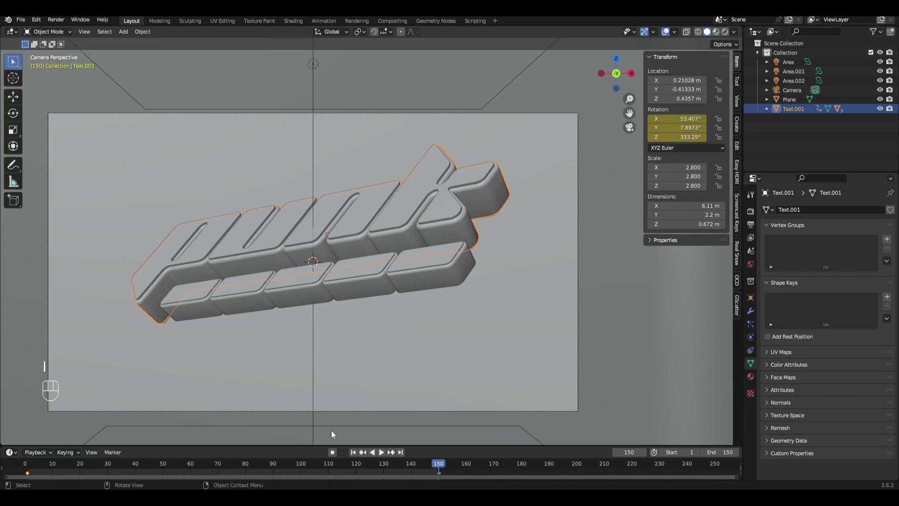
click(353, 452)
key(space)
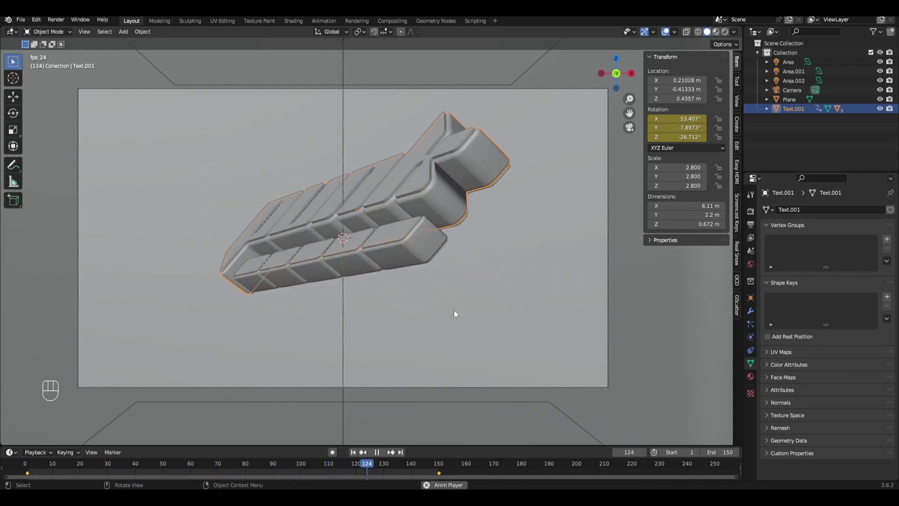
key(shift+Left)
key(space)
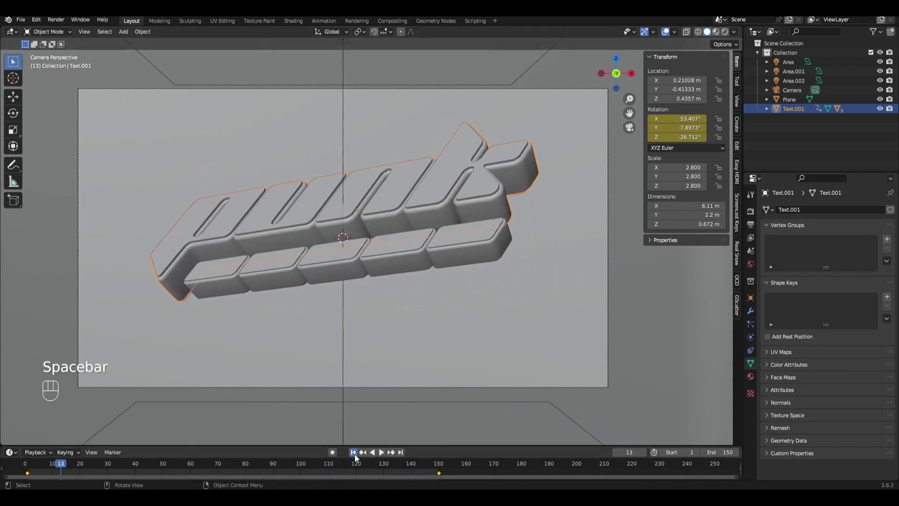
Hide the viewport overlays and lower the bevelled lettering along Z to about 0.241 m.
click(665, 32)
click(436, 194)
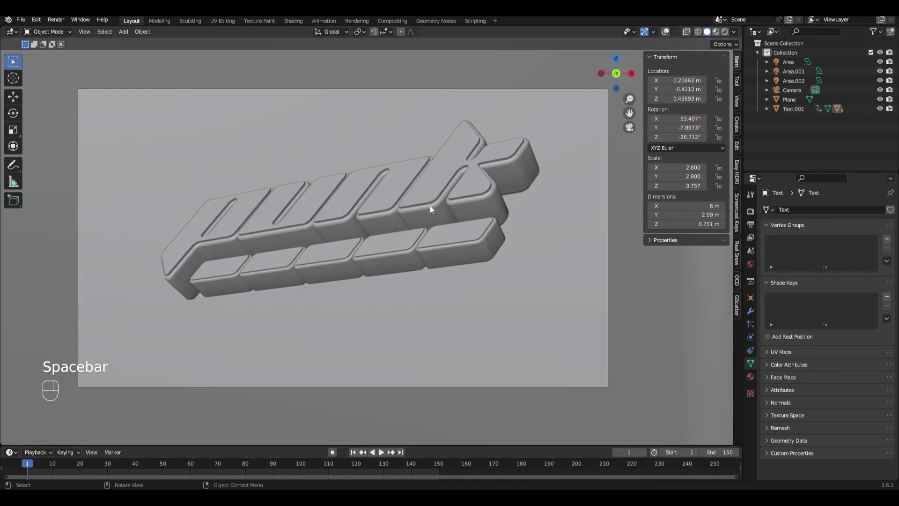
click(429, 207)
key(g)
key(z)
click(426, 220)
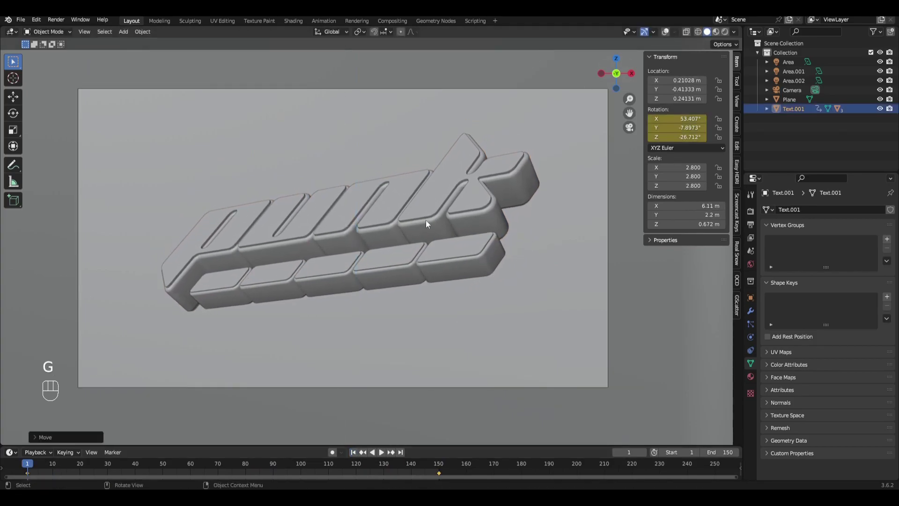
Hide the transform sidebar and switch the camera view to rendered shading.
scroll(426, 232, down, 3)
key(n)
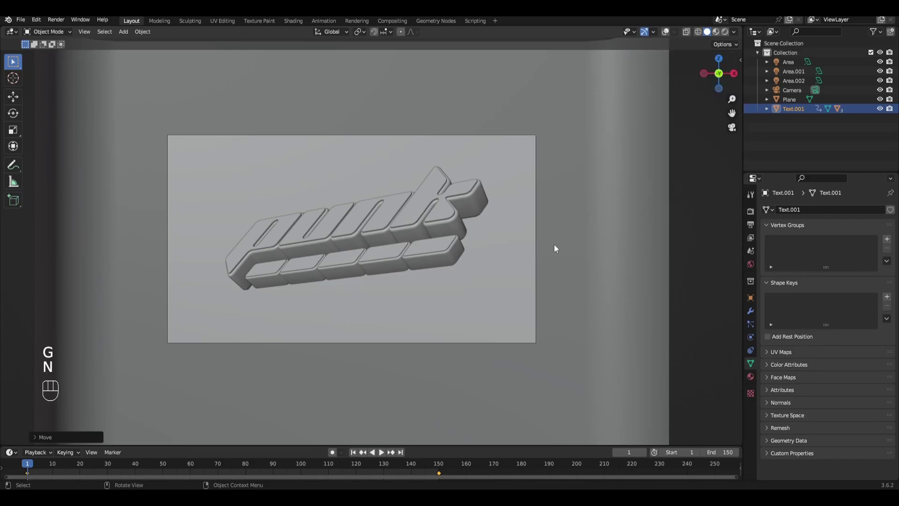
scroll(554, 246, down, 1)
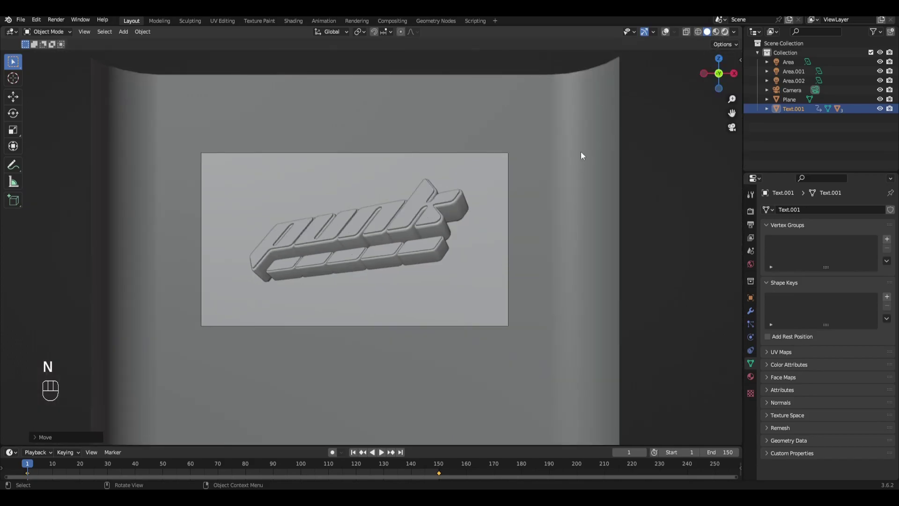
key(z)
key(8)
scroll(506, 184, up, 2)
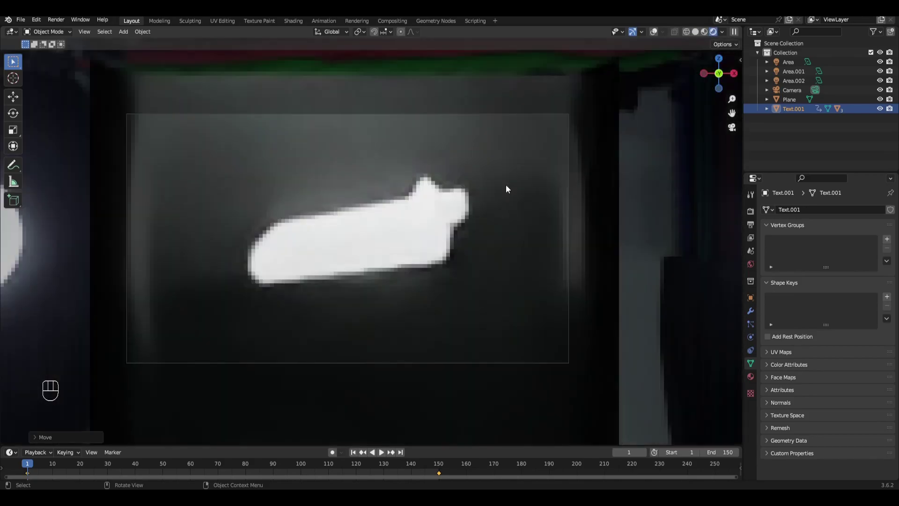
scroll(506, 190, up, 1)
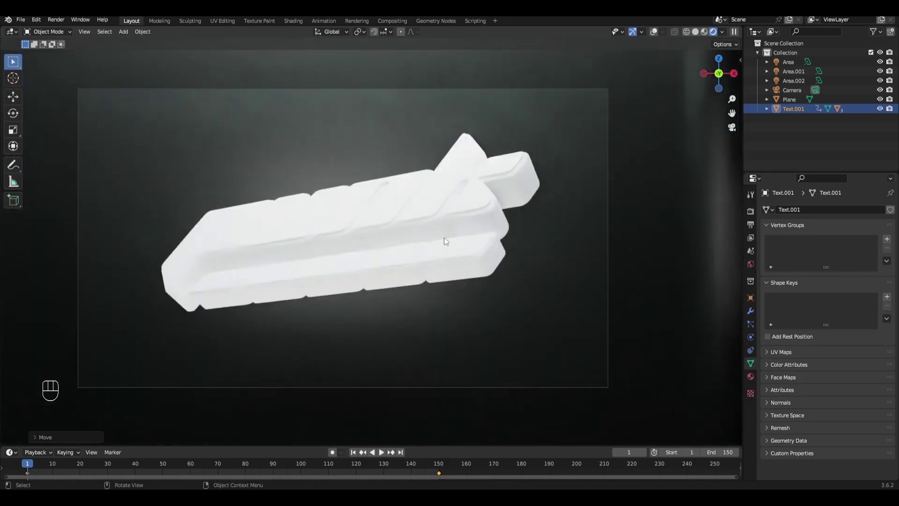
Enlarge the timeline area and change it to the Shader Editor.
drag(438, 424, 461, 165)
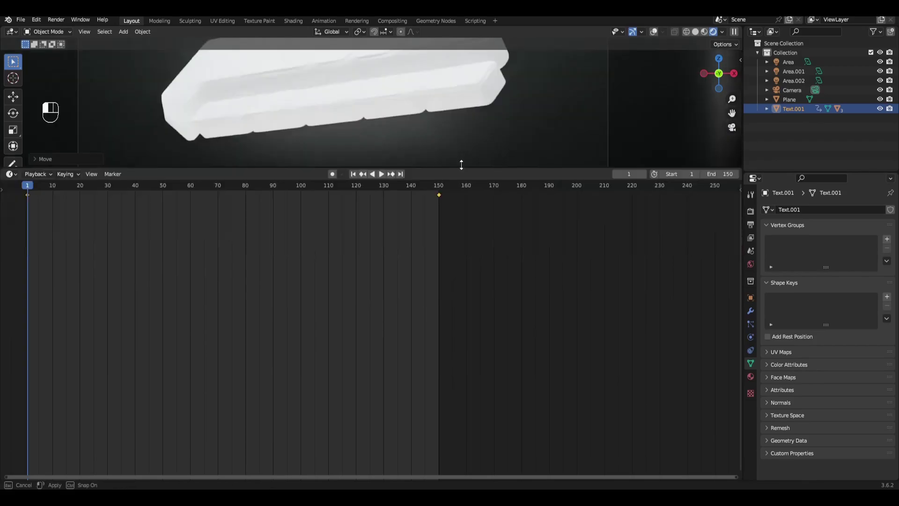
click(10, 174)
click(34, 268)
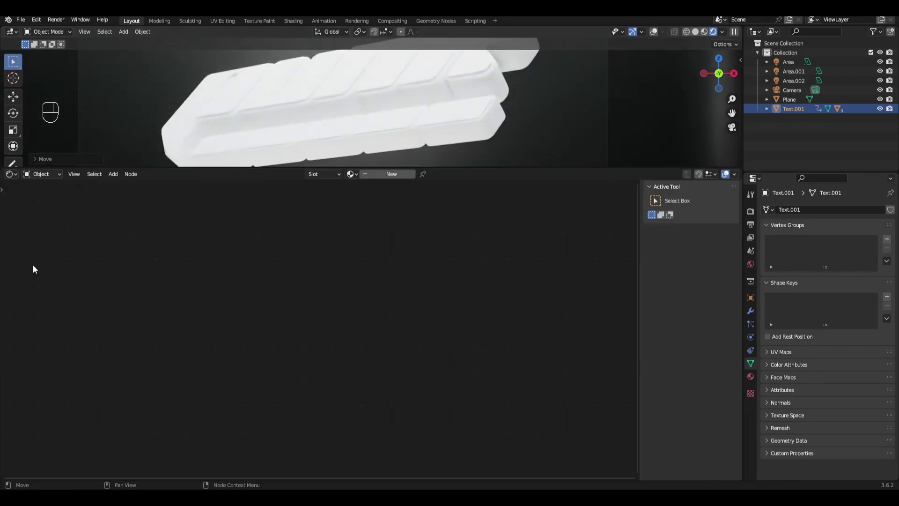
Give the bevelled dash row a new material with Metallic 1.000, Roughness 0.100 and Anisotropic 1.000.
click(465, 128)
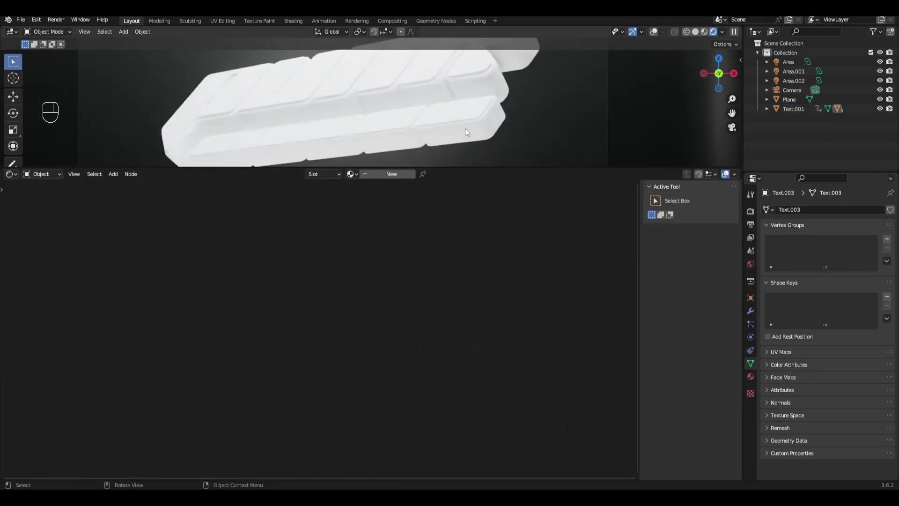
click(392, 174)
key(Home)
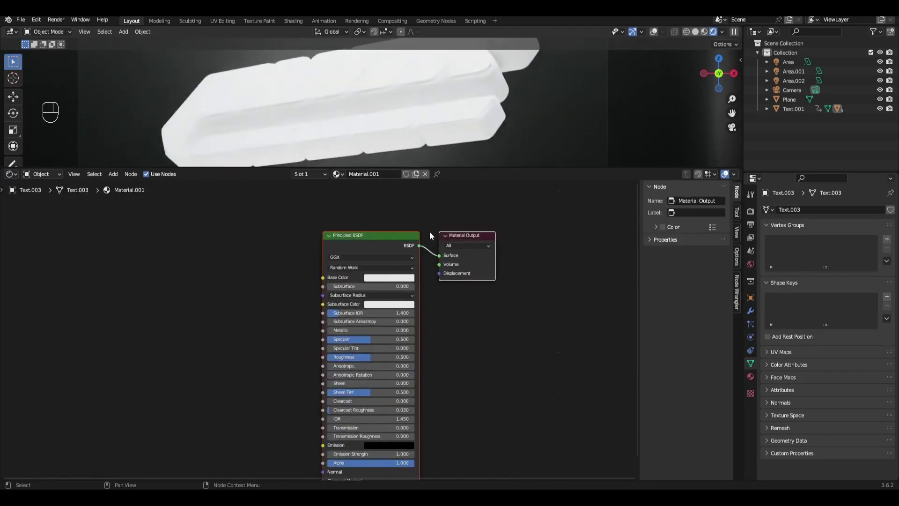
click(396, 277)
middle_drag(375, 382, 364, 337)
scroll(363, 337, up, 6)
drag(363, 336, 450, 336)
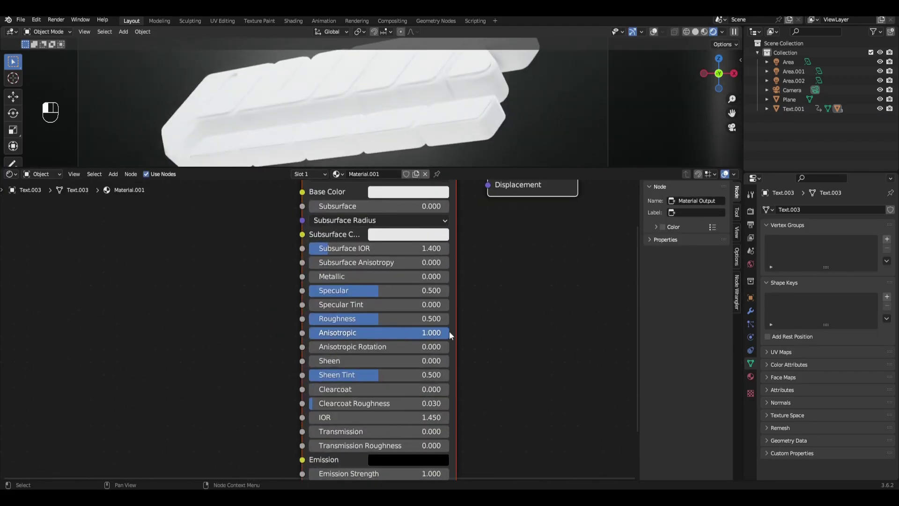
scroll(393, 333, up, 2)
middle_drag(395, 316, 392, 353)
ctrl+drag(379, 354, 317, 354)
drag(328, 304, 457, 304)
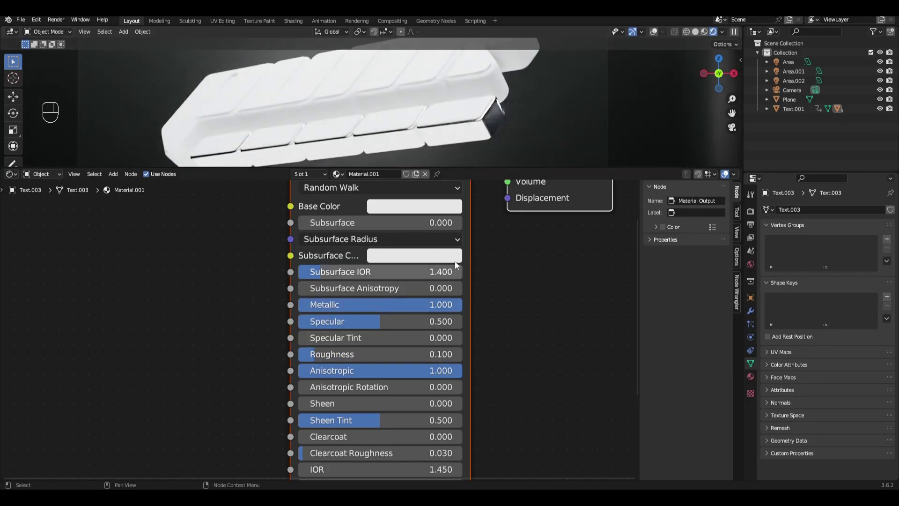
key(Home)
Assign the existing Material.001 to the bevelled "Punk" lettering.
click(492, 80)
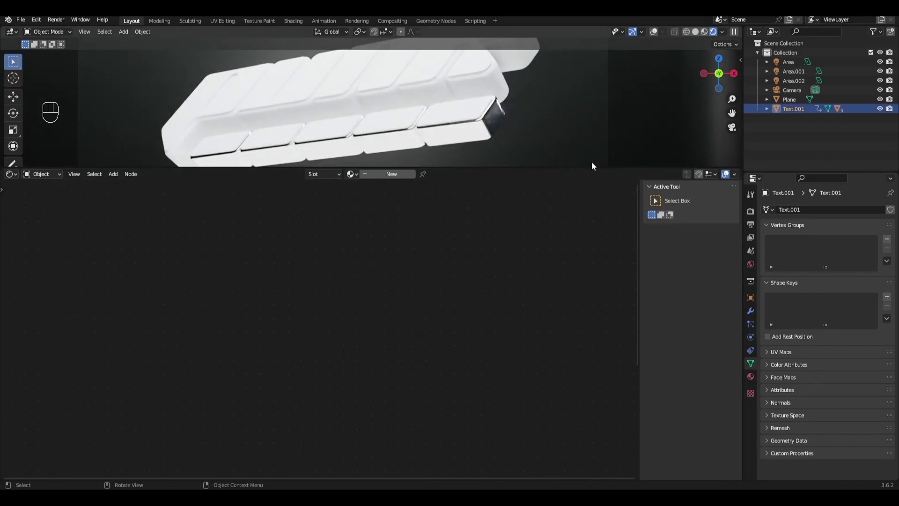
click(750, 377)
click(767, 249)
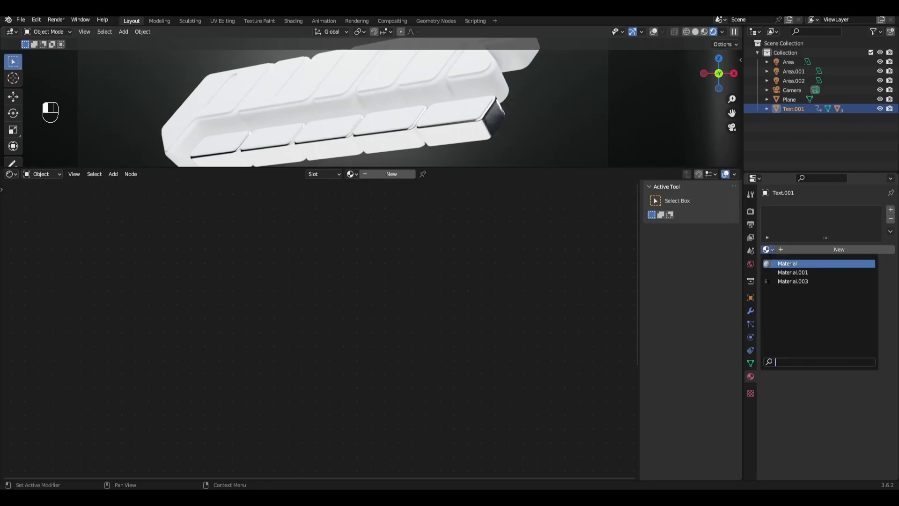
click(780, 271)
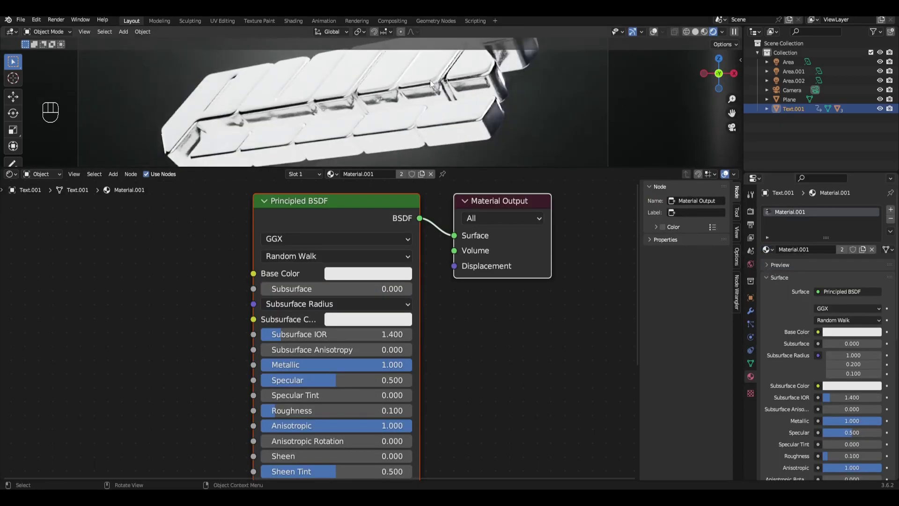
key(ctrl+z)
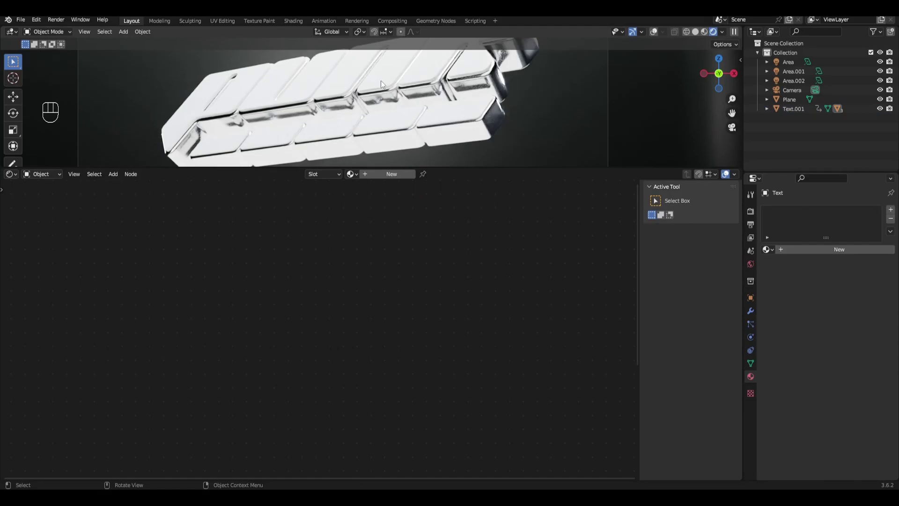
Create a new material for the plain face lettering and darken its base color to a mid grey.
click(397, 174)
click(369, 274)
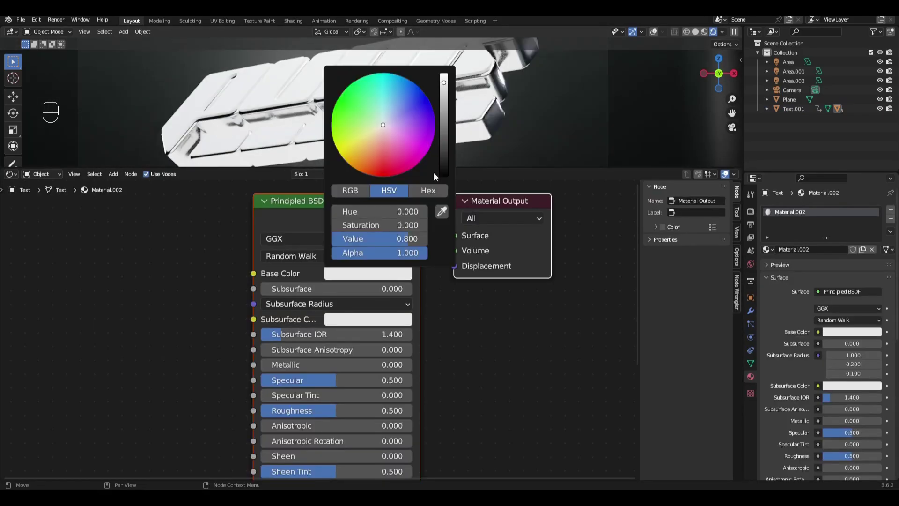
click(443, 123)
drag(443, 122, 443, 124)
Set the face lettering's material to Metallic 1.000, Roughness 0.200 and Anisotropic 1.000.
middle_drag(355, 358, 360, 323)
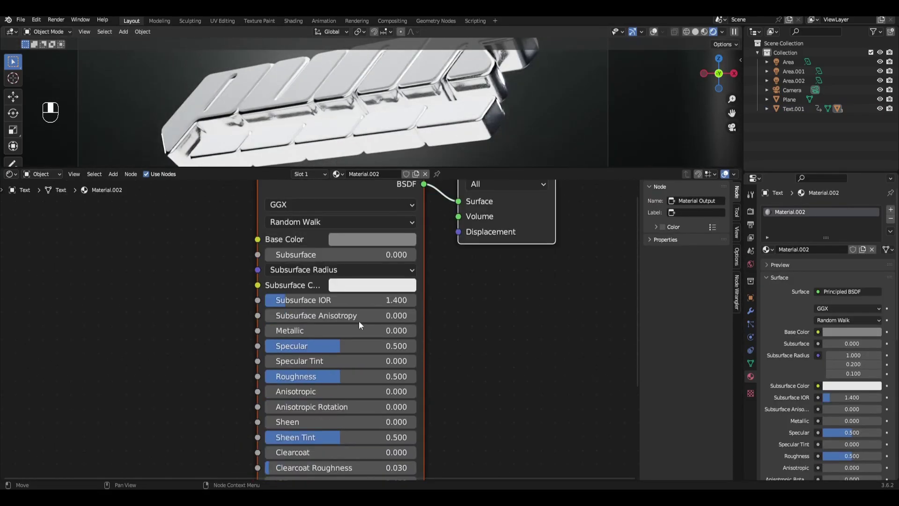
drag(359, 329, 416, 330)
middle_drag(378, 370, 403, 321)
scroll(403, 321, up, 1)
drag(361, 328, 444, 345)
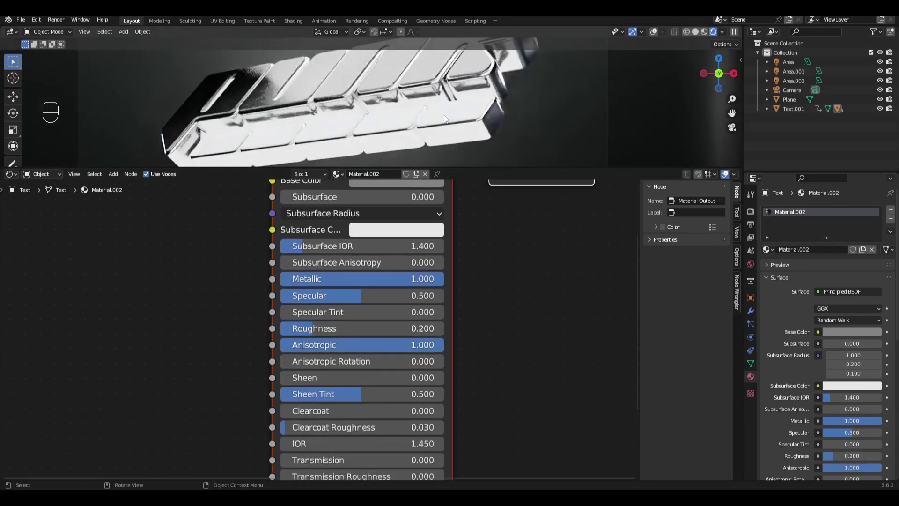
Assign the existing Material.002 to the plain dash faces.
click(445, 113)
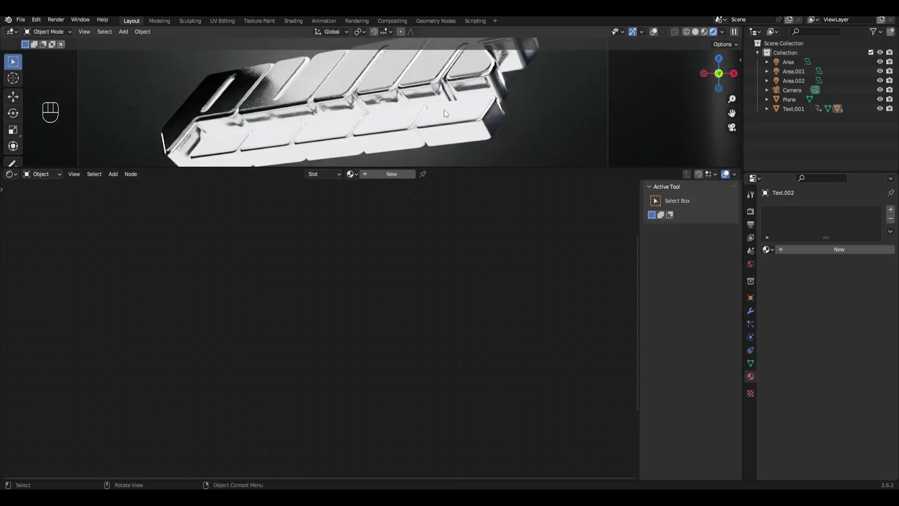
click(768, 251)
click(783, 283)
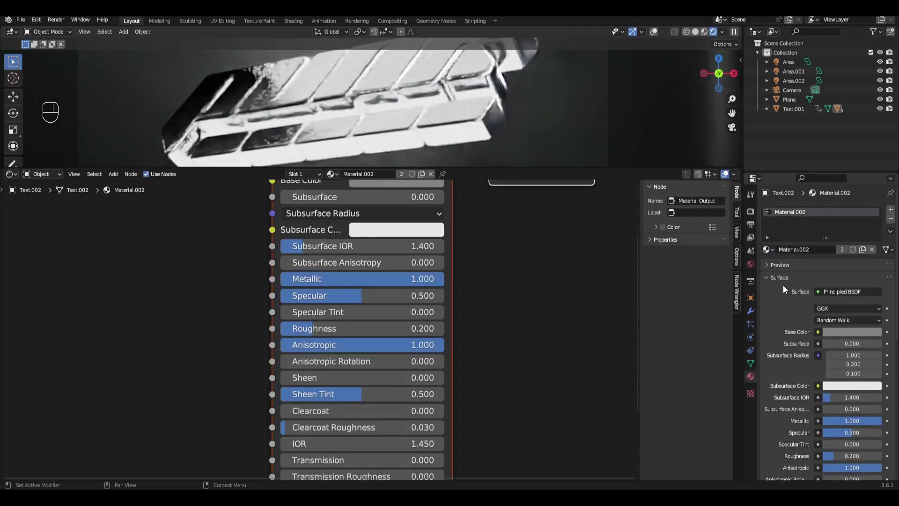
Shrink the Shader Editor to enlarge the rendered viewport and play the spin animation.
scroll(510, 131, down, 3)
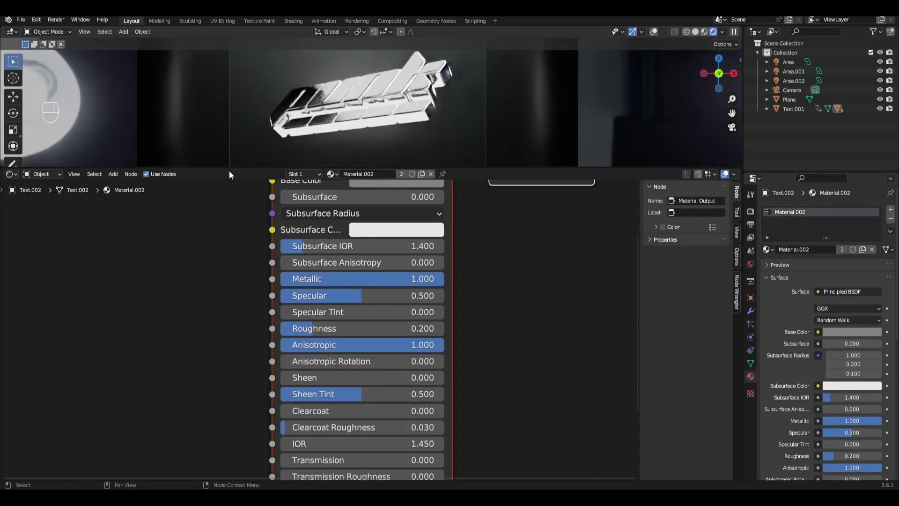
drag(232, 175, 232, 447)
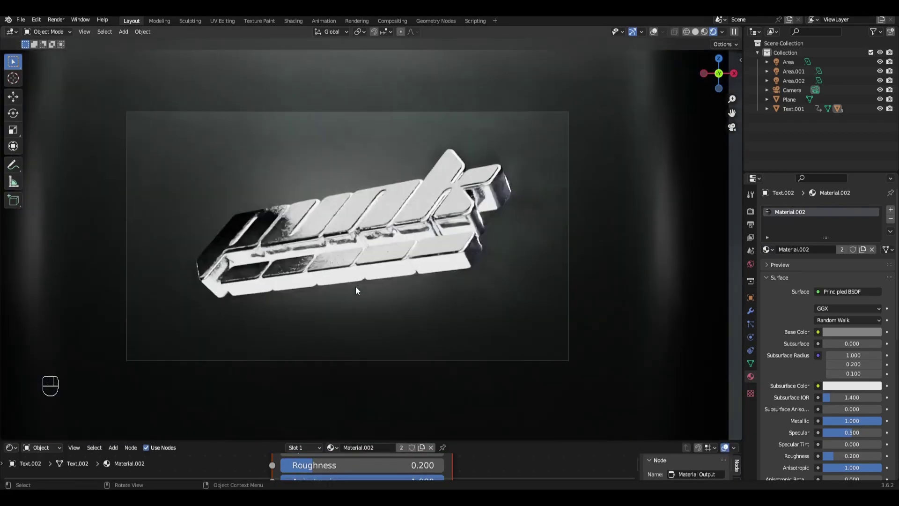
key(space)
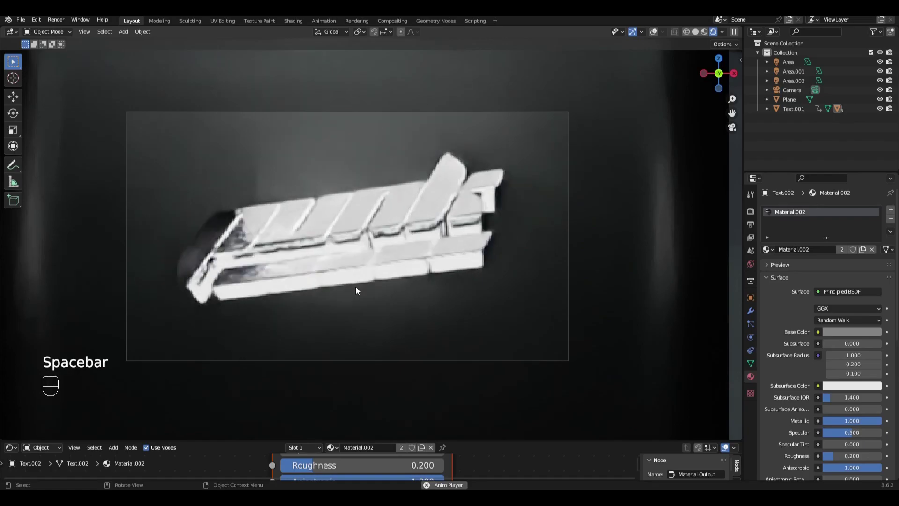